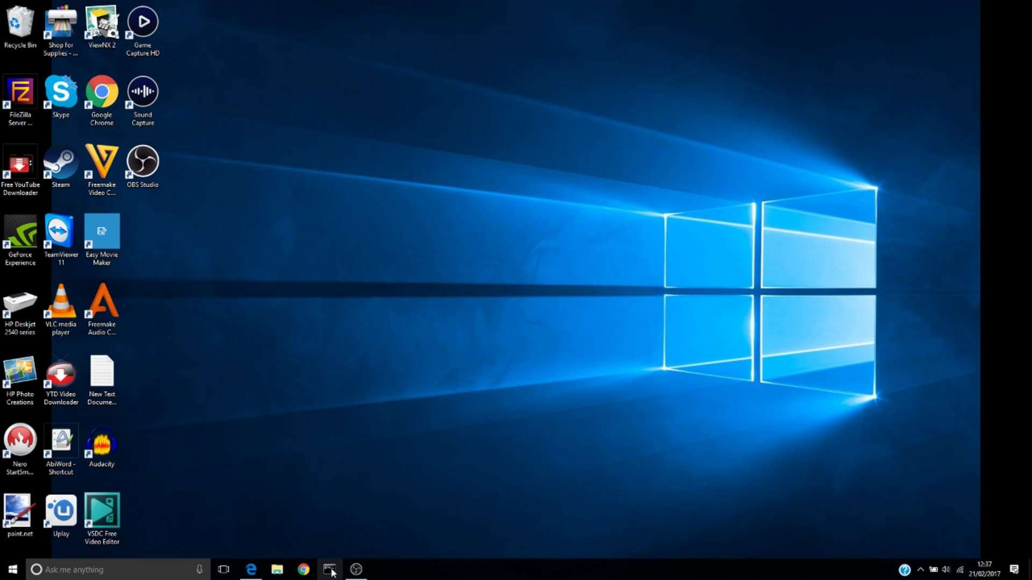
Search Windows for 'com' to bring up Command Prompt as the best match.
click(147, 571)
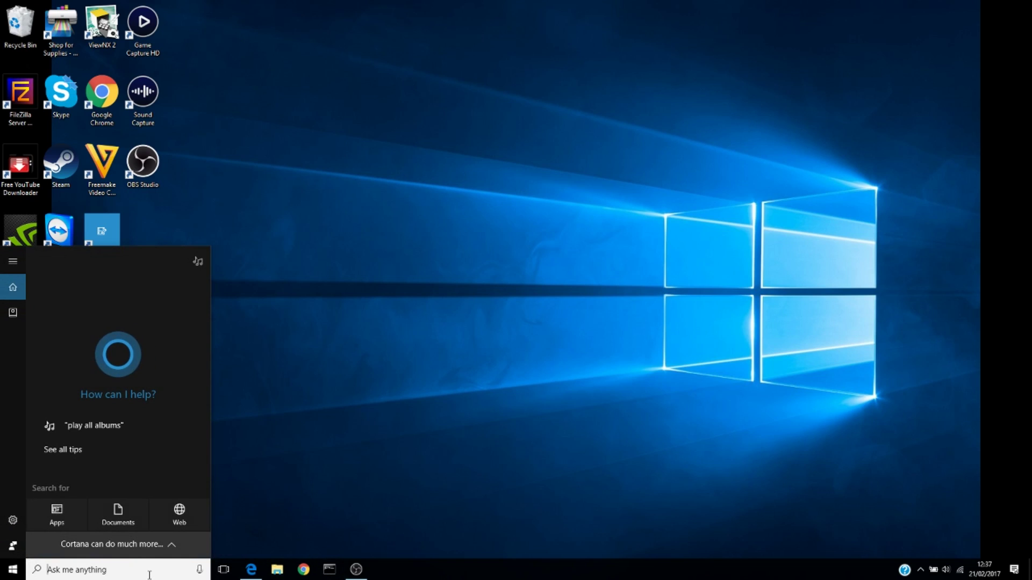
text(co)
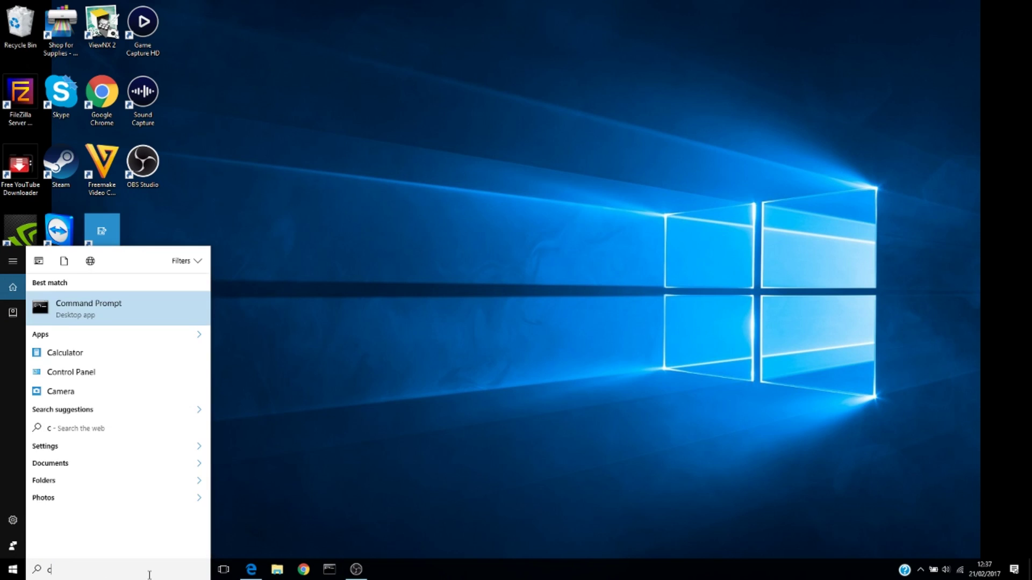
text(m)
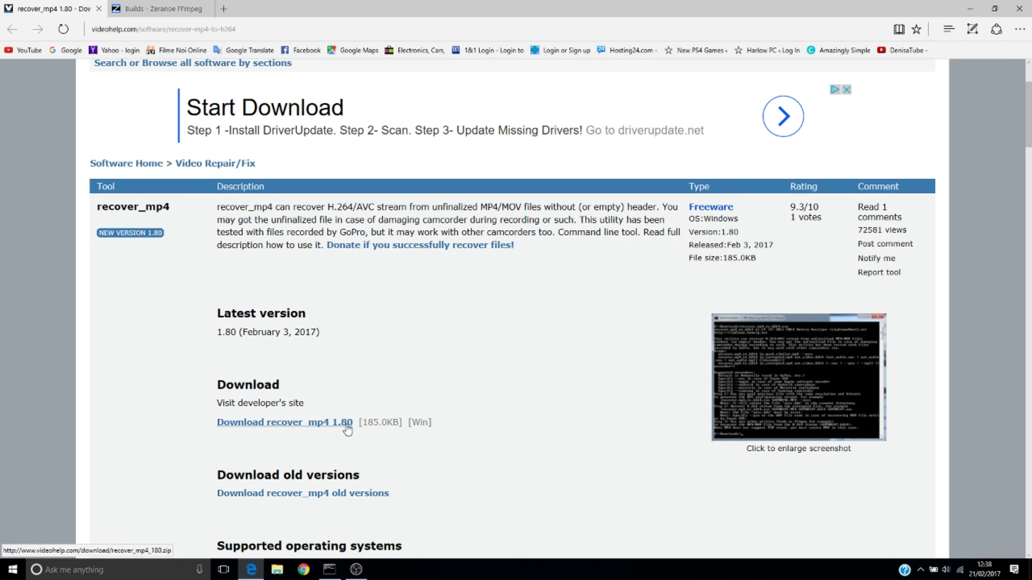
Download recover_mp4 1.80 (recover_mp4_180.zip) and show it in the Downloads folder.
click(312, 424)
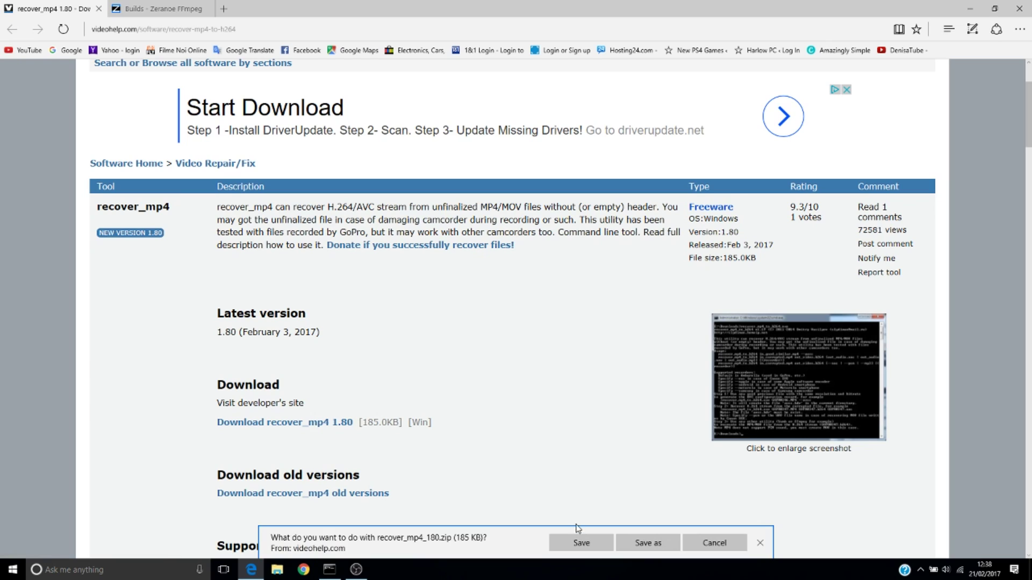
click(587, 543)
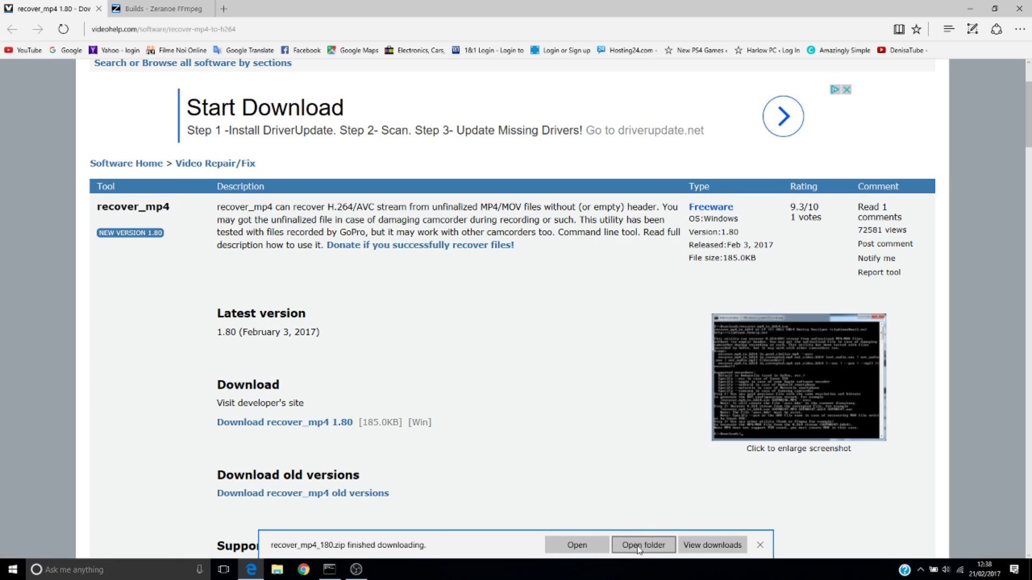
click(638, 547)
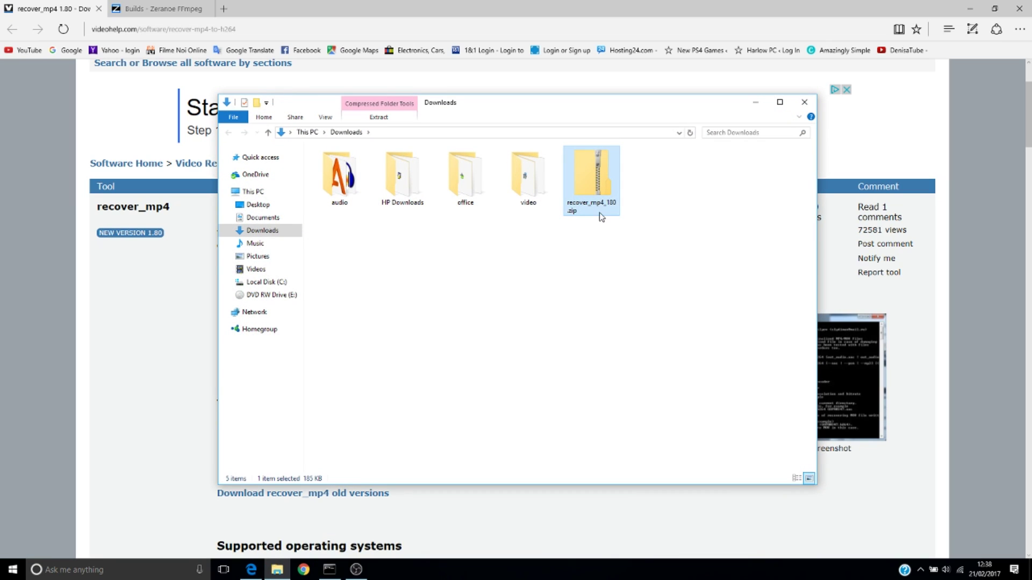
Create a folder on the desktop with the default name 'New folder'.
right_click(584, 182)
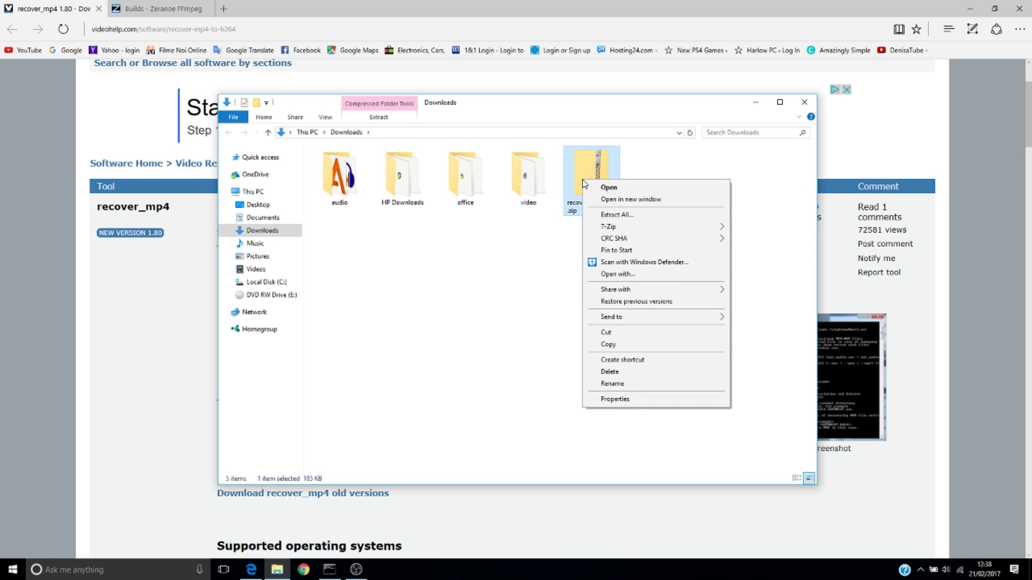
click(502, 268)
click(503, 269)
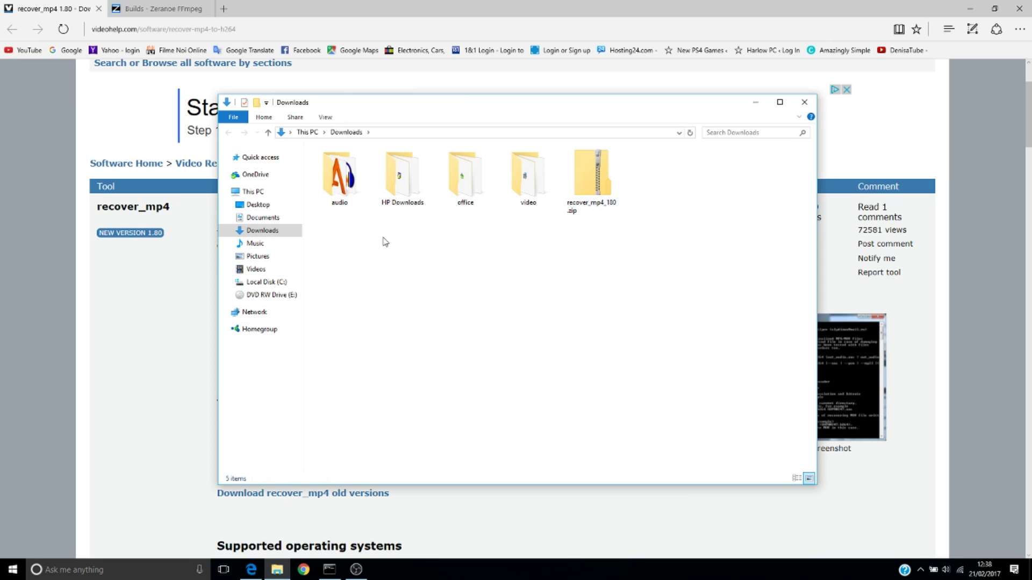
click(974, 9)
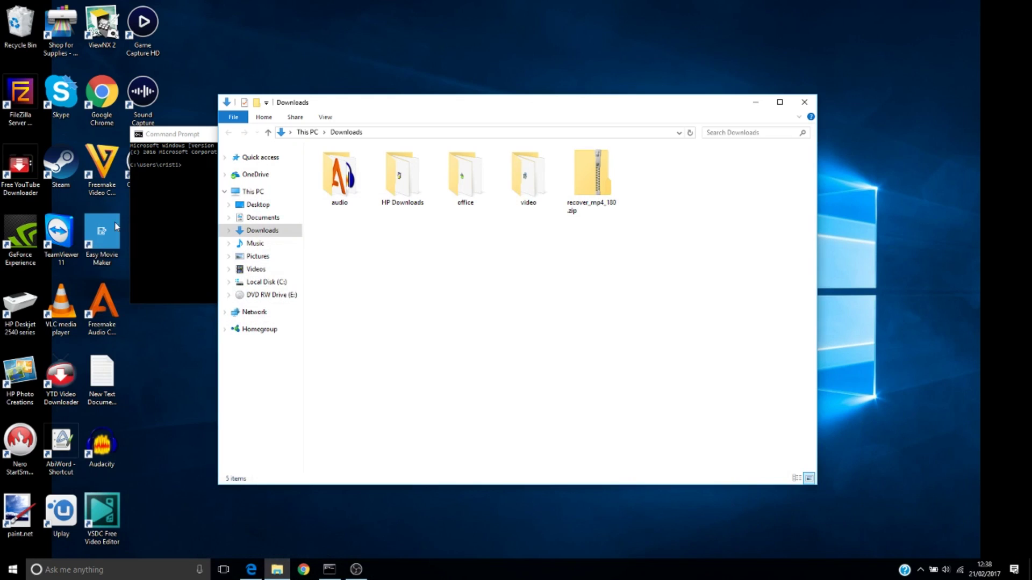
right_click(170, 340)
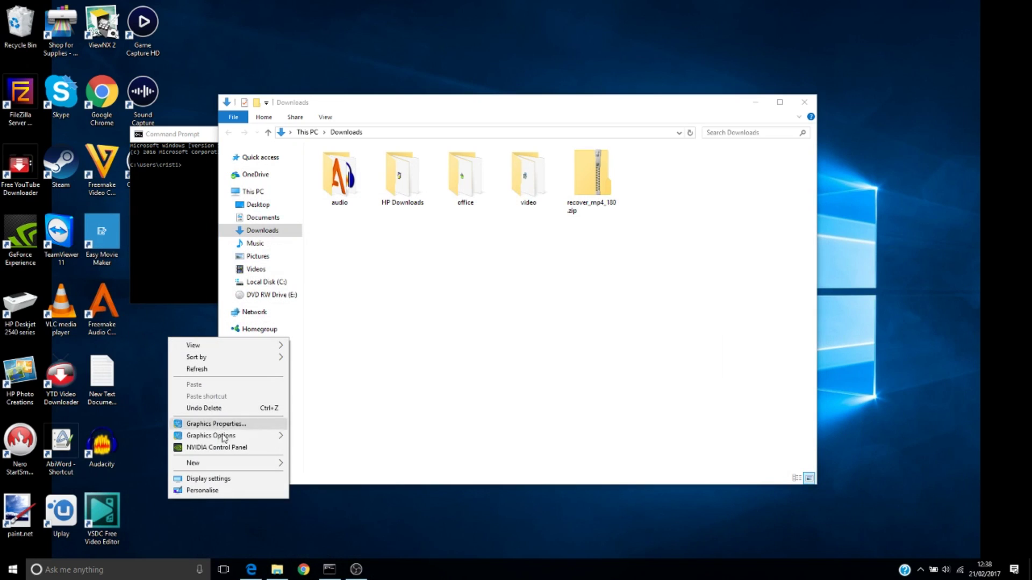
mouse_move(250, 469)
click(332, 467)
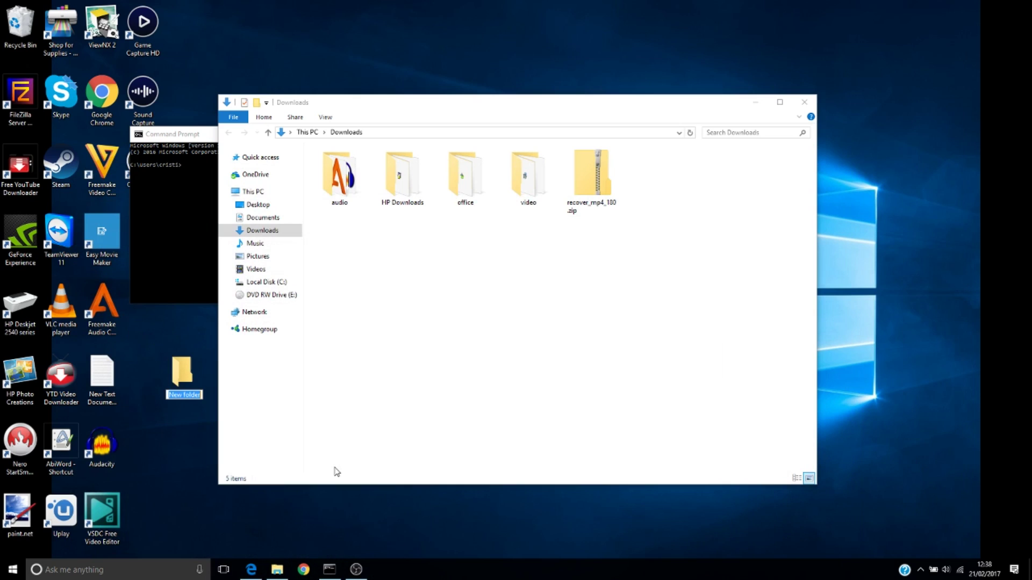
key(Return)
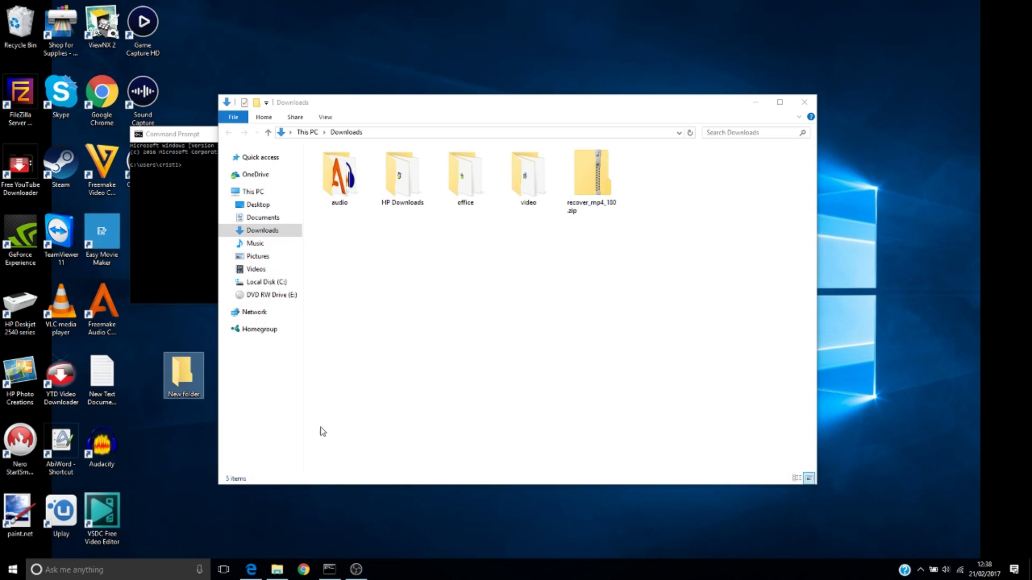
Extract recover_mp4_180.zip with 7-Zip into the desktop's New folder.
right_click(583, 182)
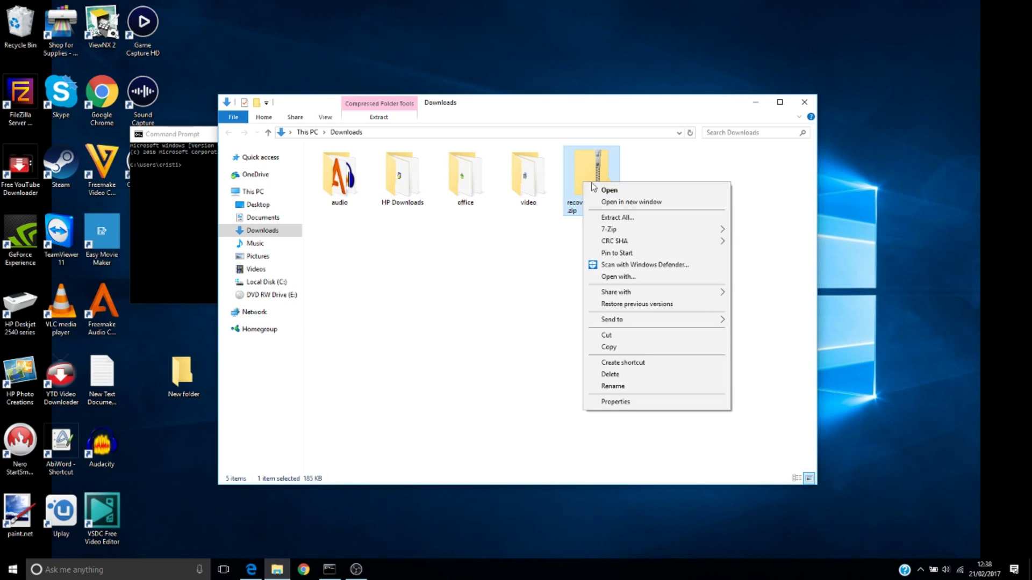
mouse_move(634, 227)
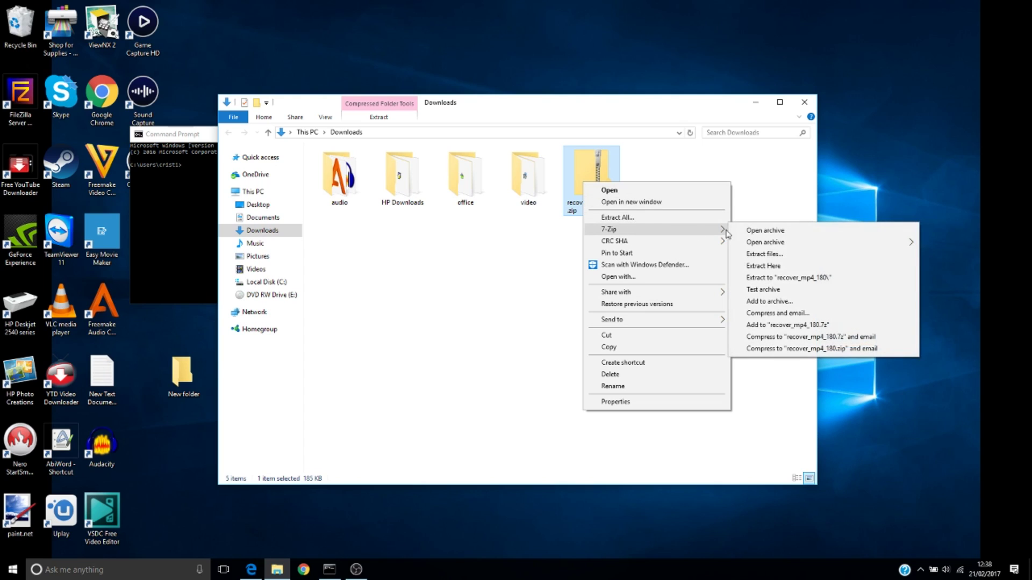
click(791, 254)
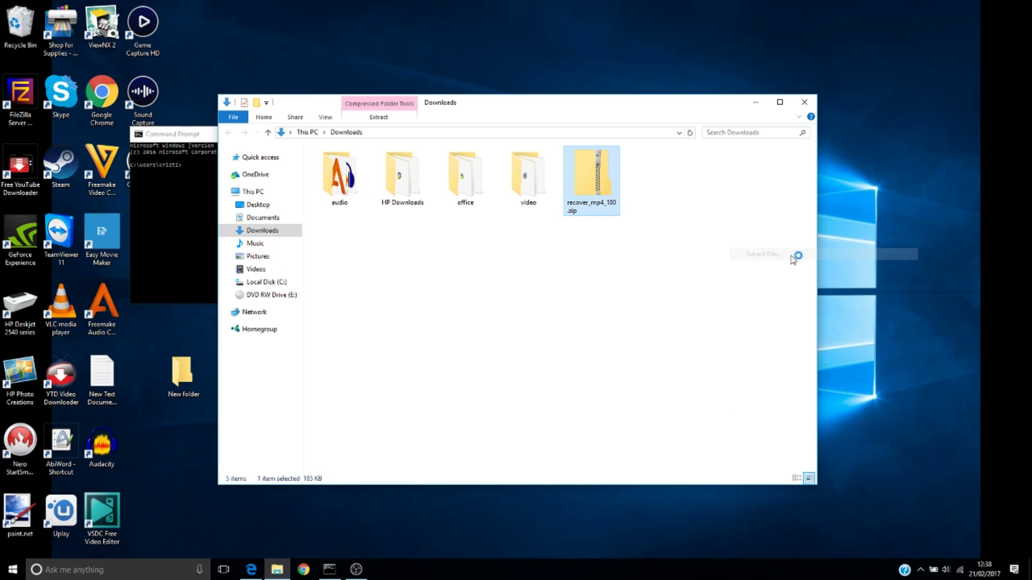
click(643, 230)
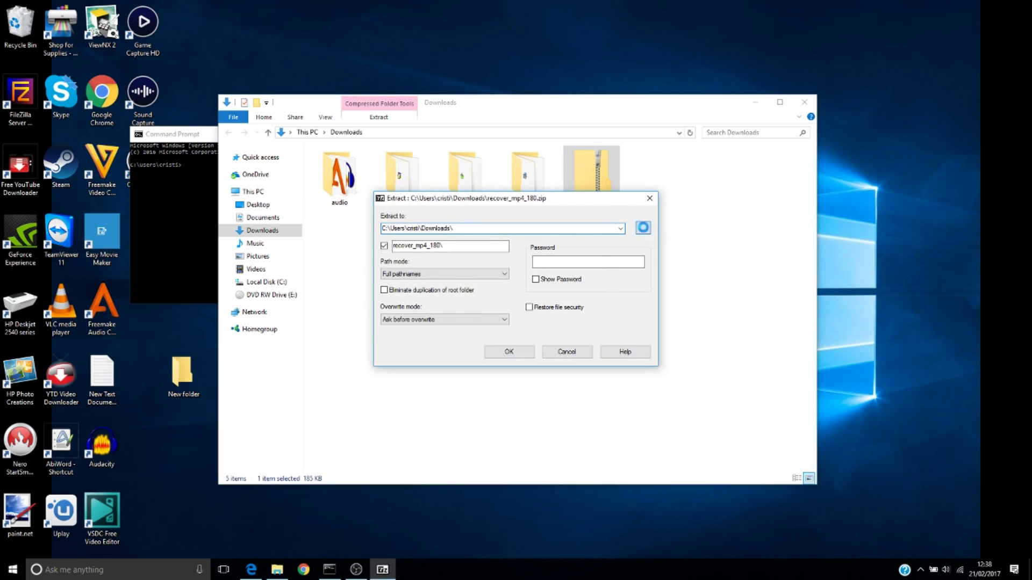
click(444, 277)
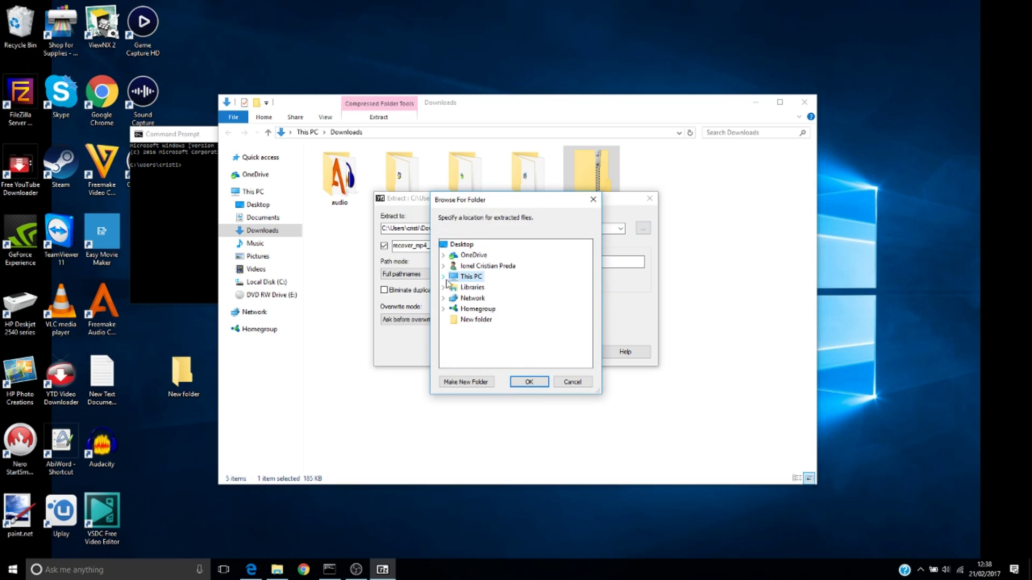
click(489, 320)
click(542, 382)
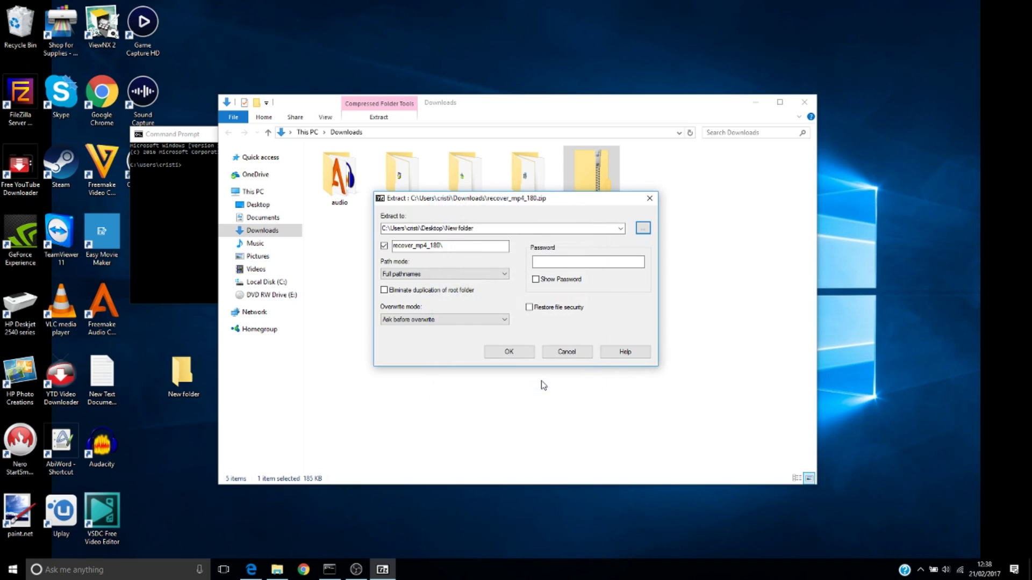
click(509, 352)
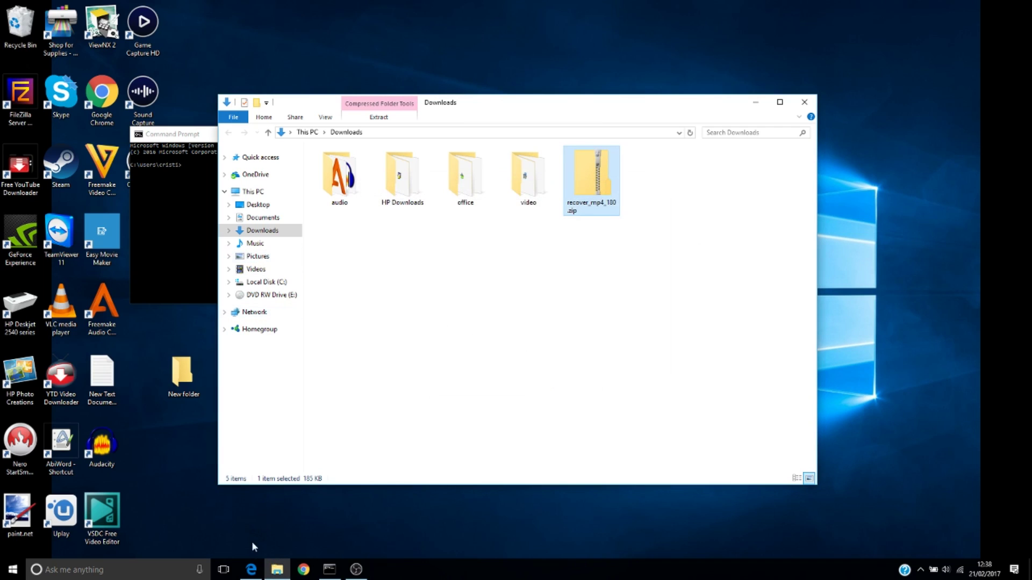
Download the 64-bit static FFmpeg build ffmpeg-20170221-a5c1c7a-win64-static.zip from the Zeranoe builds page.
click(251, 569)
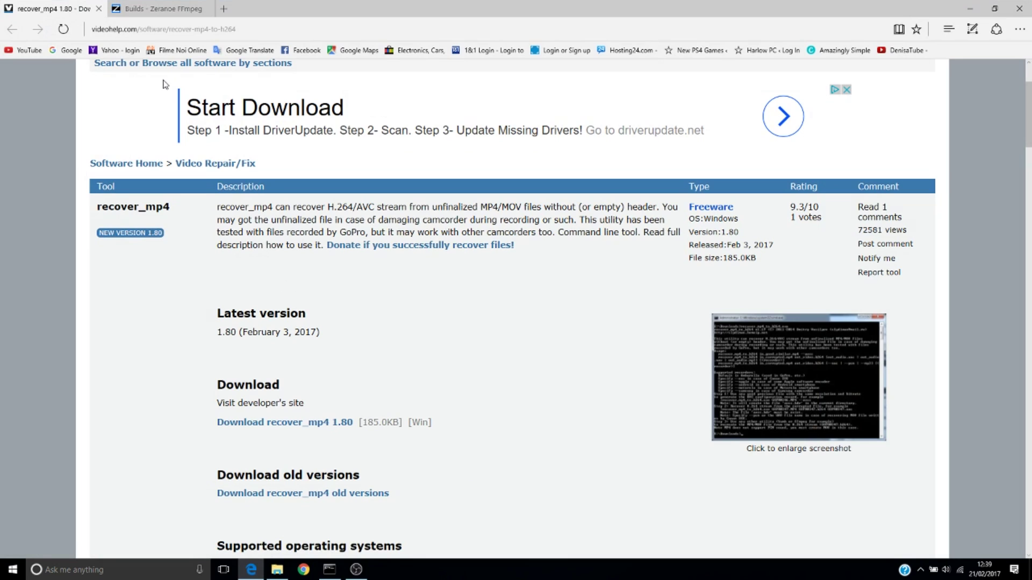
click(154, 9)
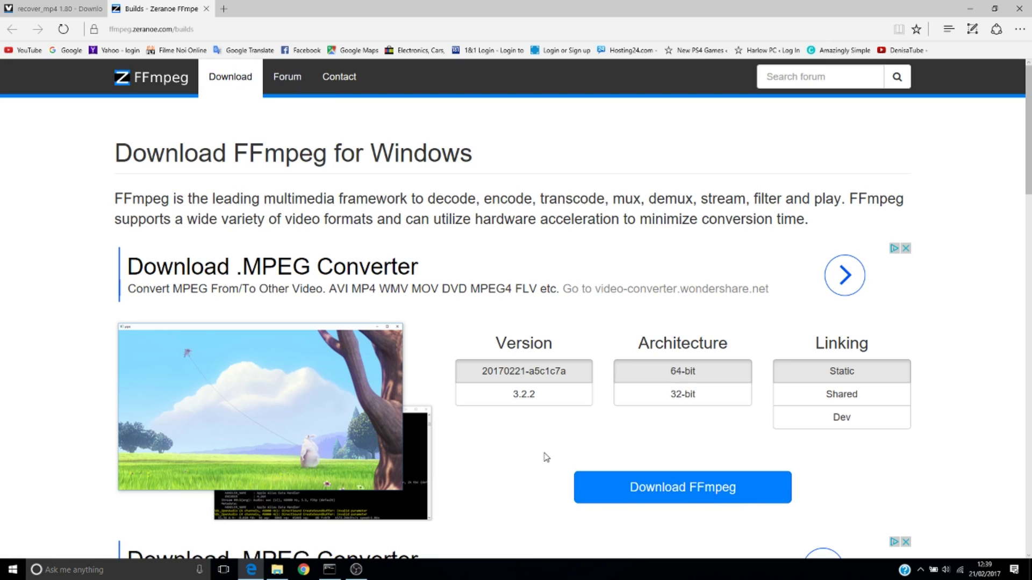
click(707, 491)
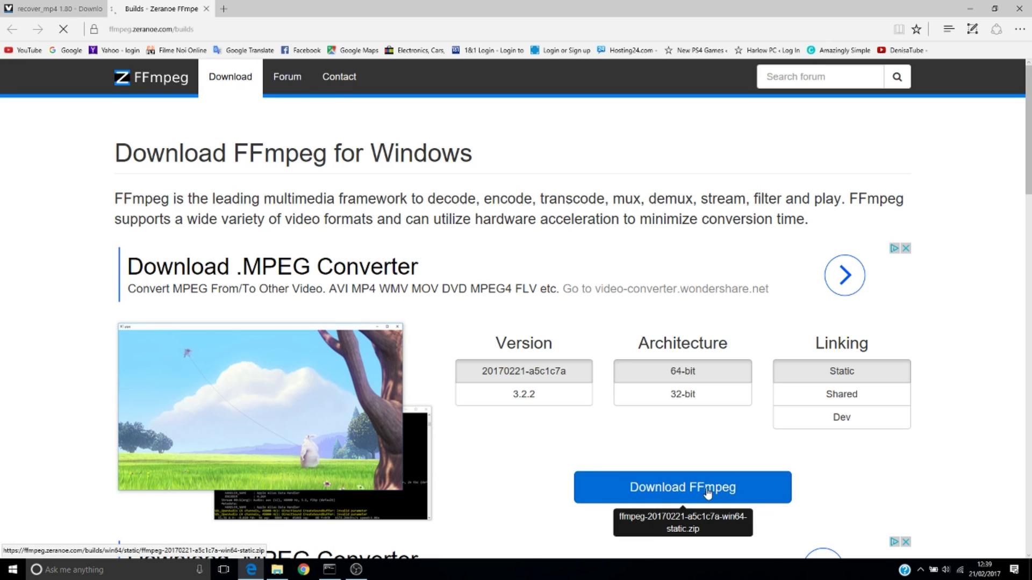
click(580, 537)
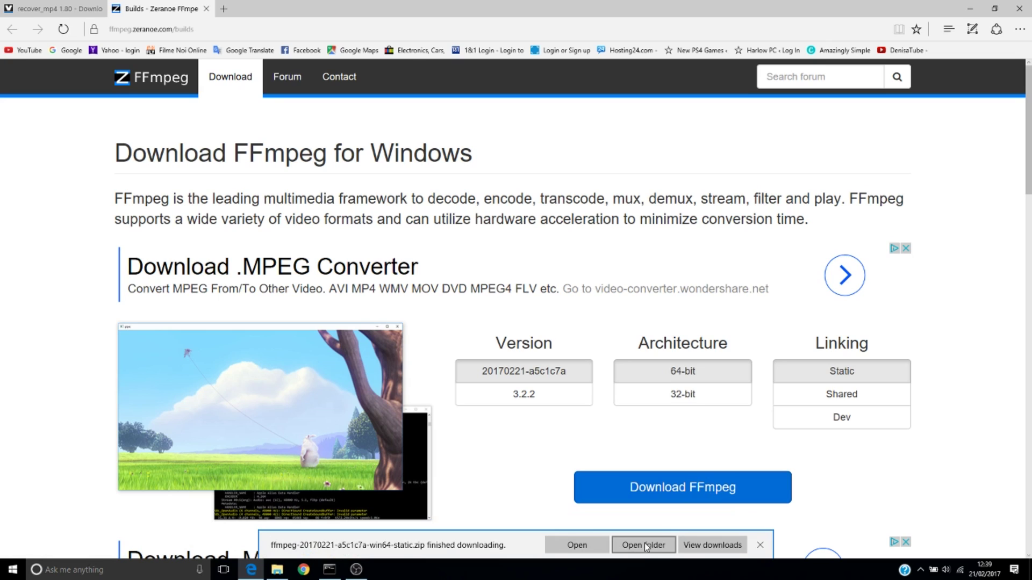
Extract ffmpeg-20170221-a5c1c7a-win64-static.zip into the desktop's New folder, then close the Downloads window.
click(644, 544)
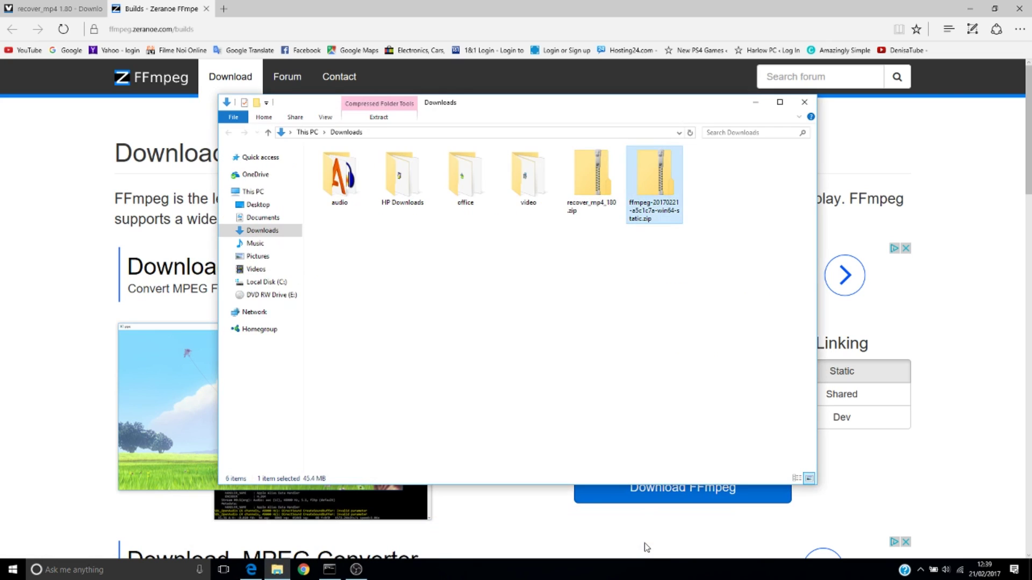
right_click(653, 181)
mouse_move(701, 226)
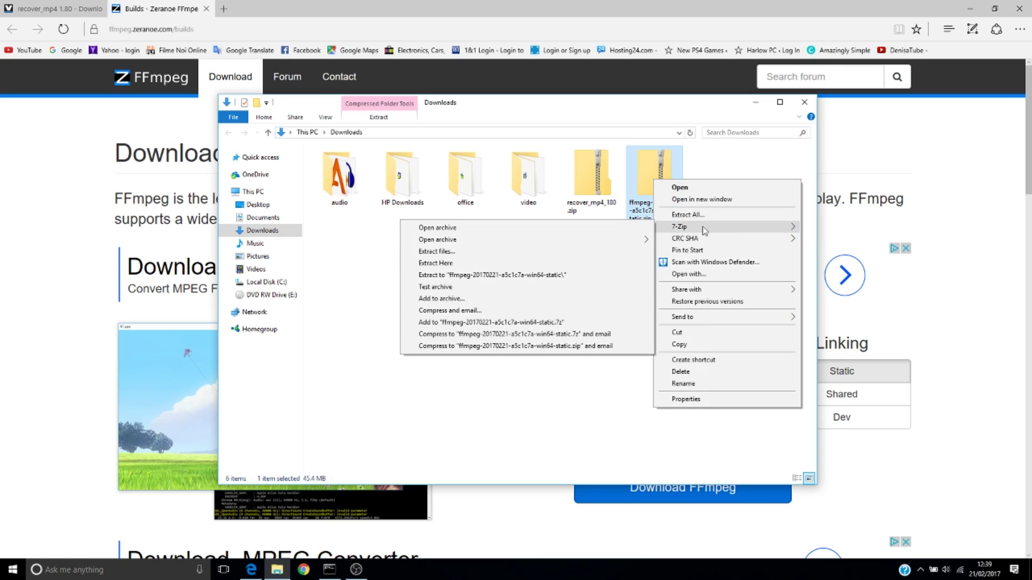
click(464, 253)
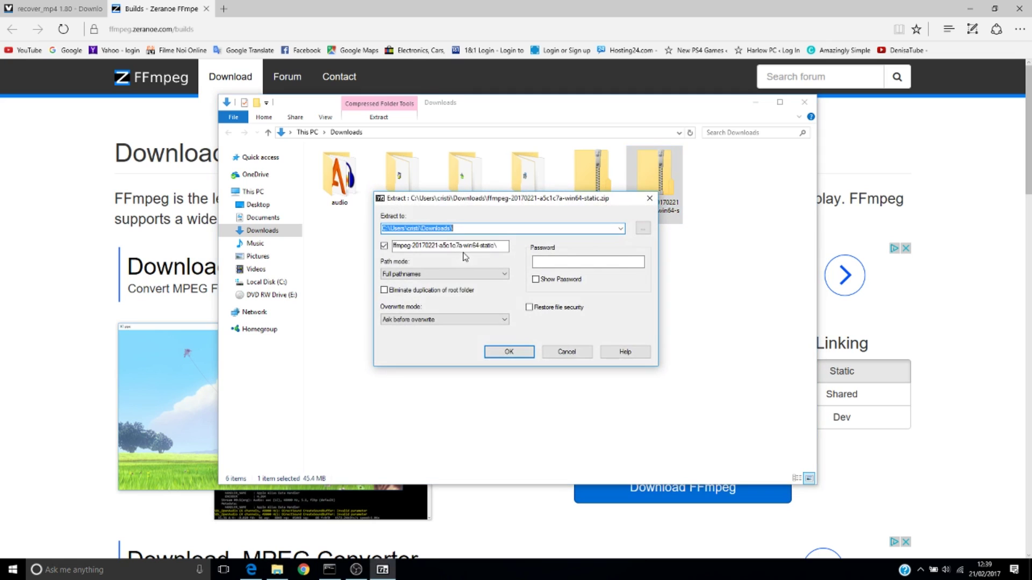
click(642, 229)
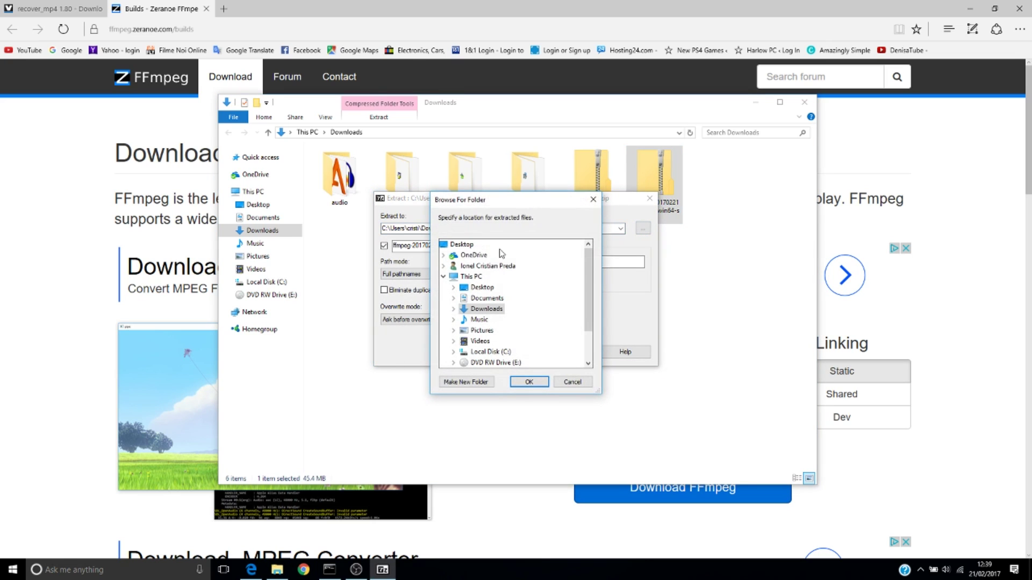
click(444, 277)
click(475, 319)
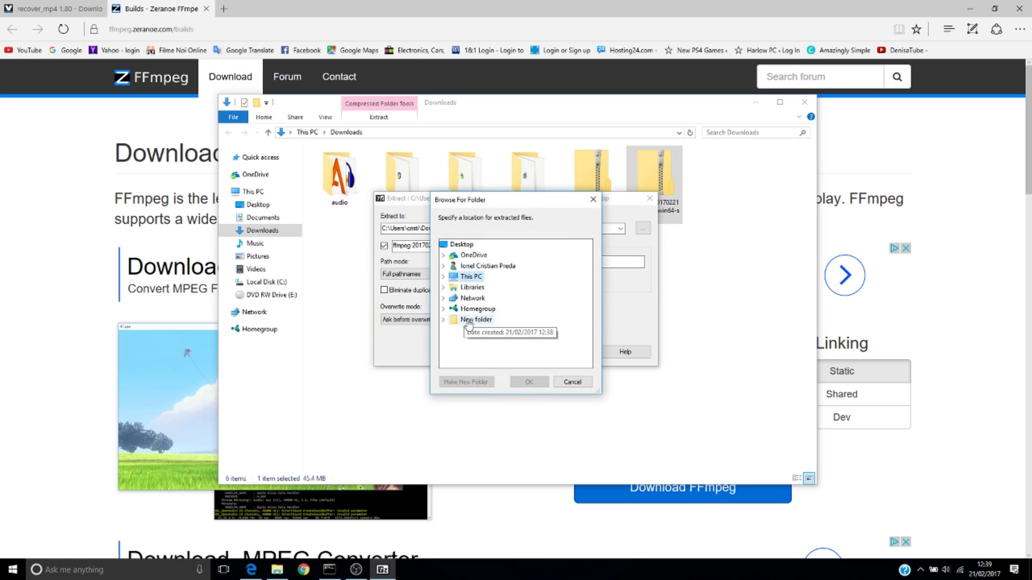
click(529, 381)
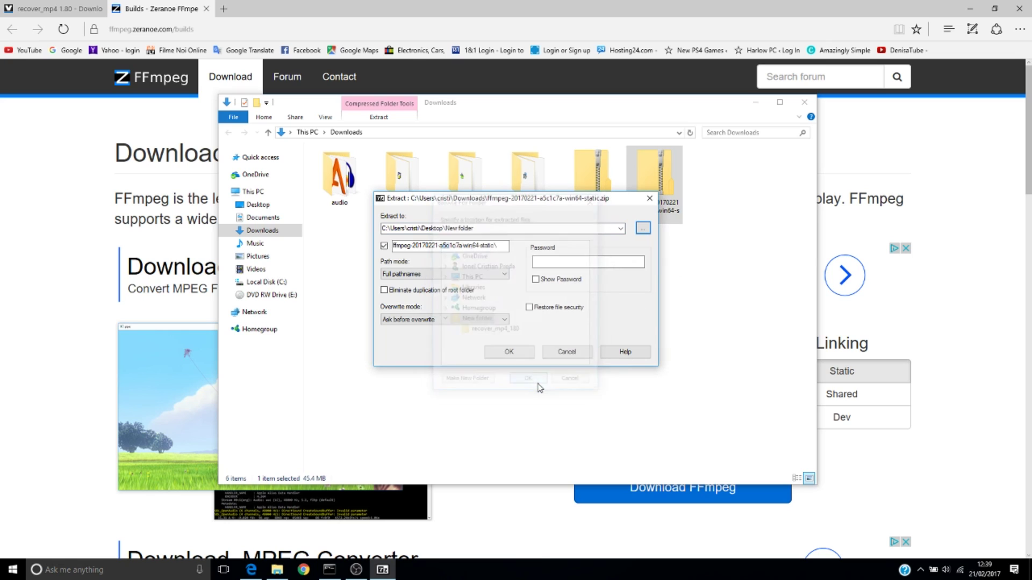
click(508, 352)
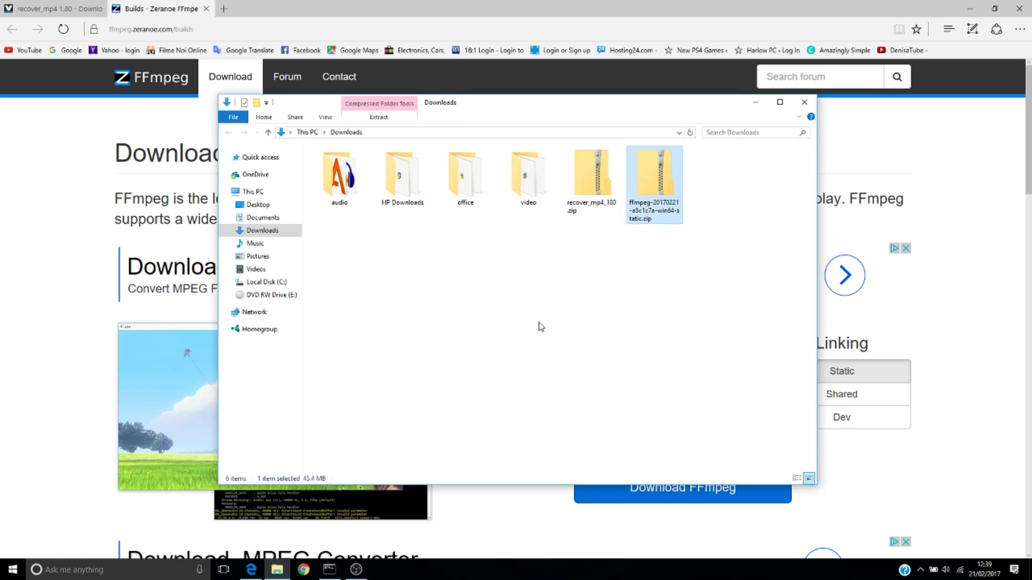
click(804, 102)
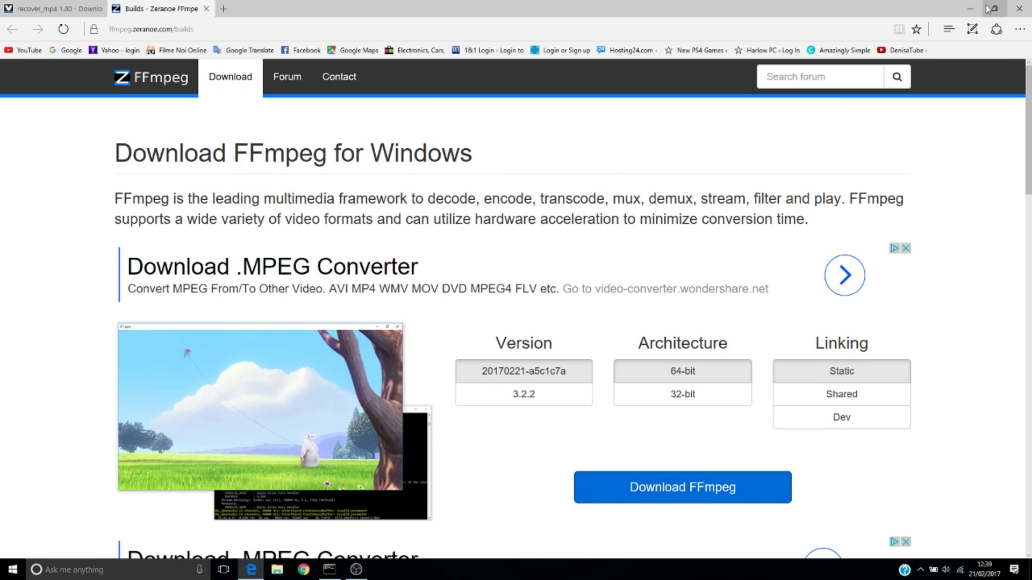
Open the recover_mp4_180 folder inside the desktop's New folder.
click(969, 9)
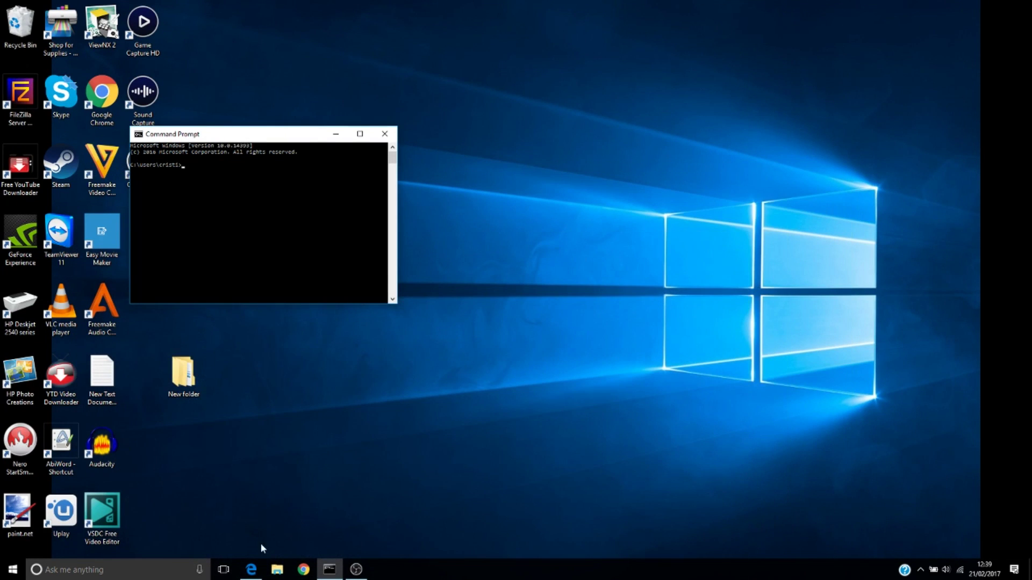
double_click(185, 375)
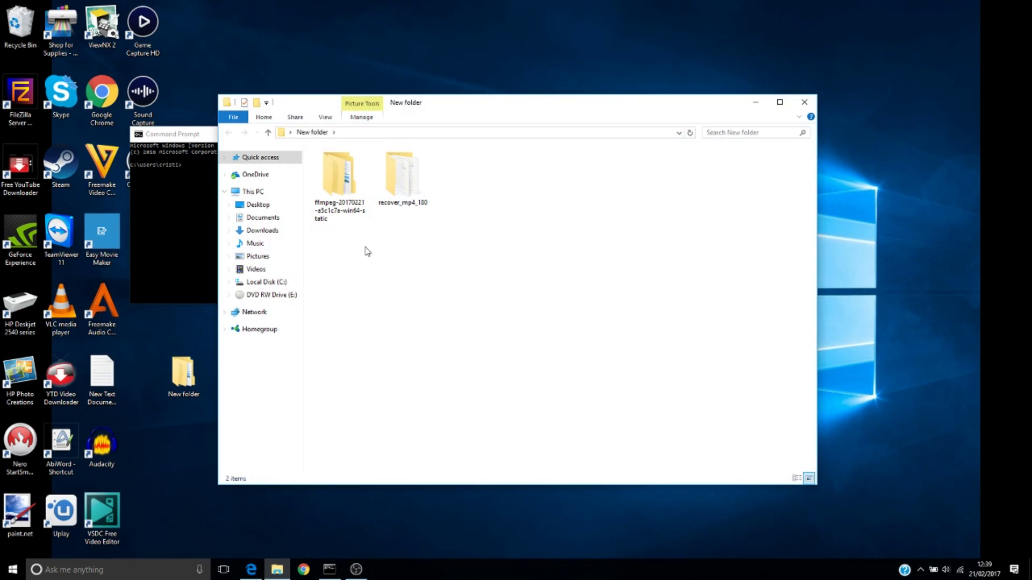
double_click(344, 183)
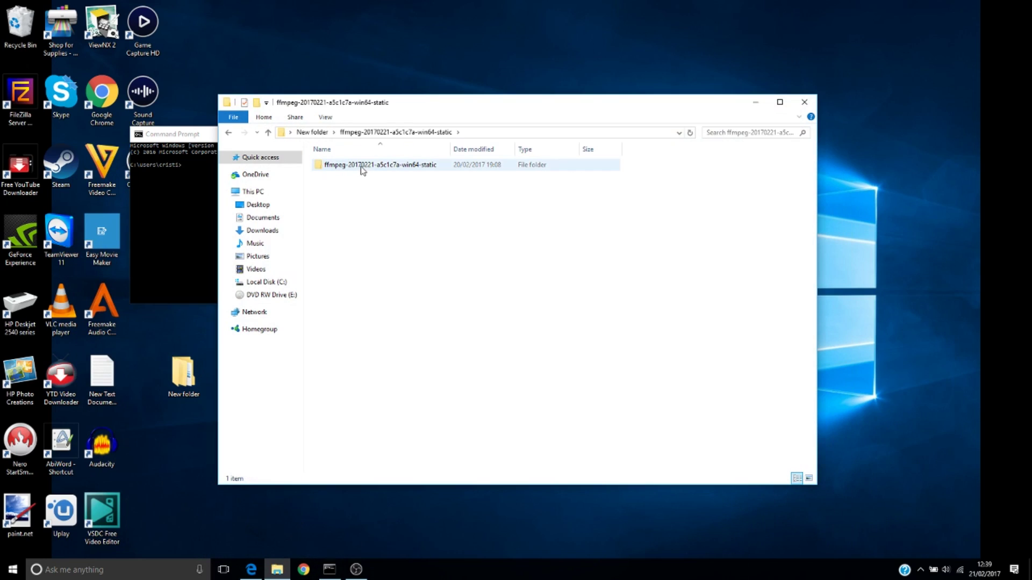
click(267, 132)
double_click(388, 197)
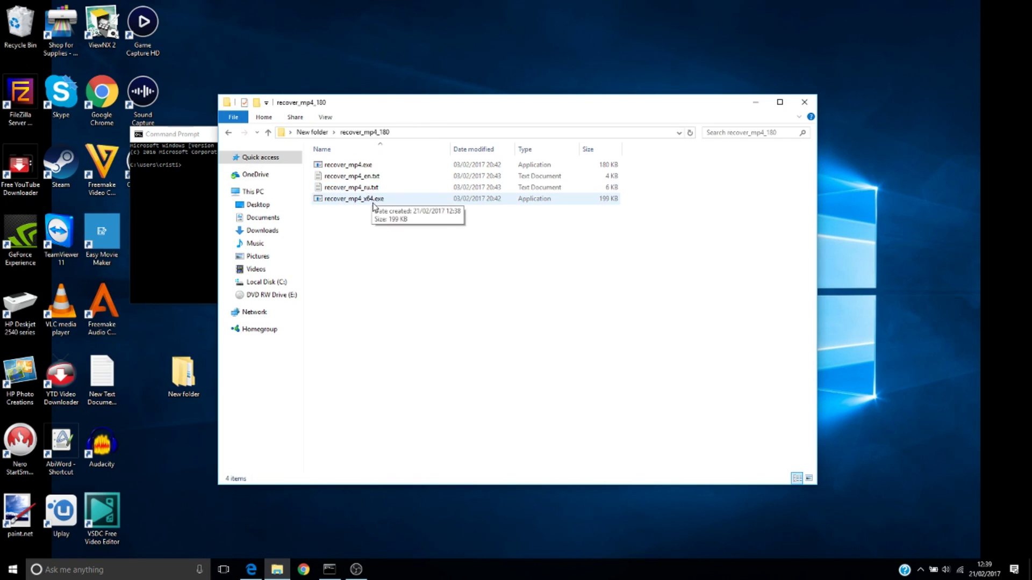
Rename recover_mp4_x64.exe to recover.exe by removing '_mp4_x64'.
click(373, 201)
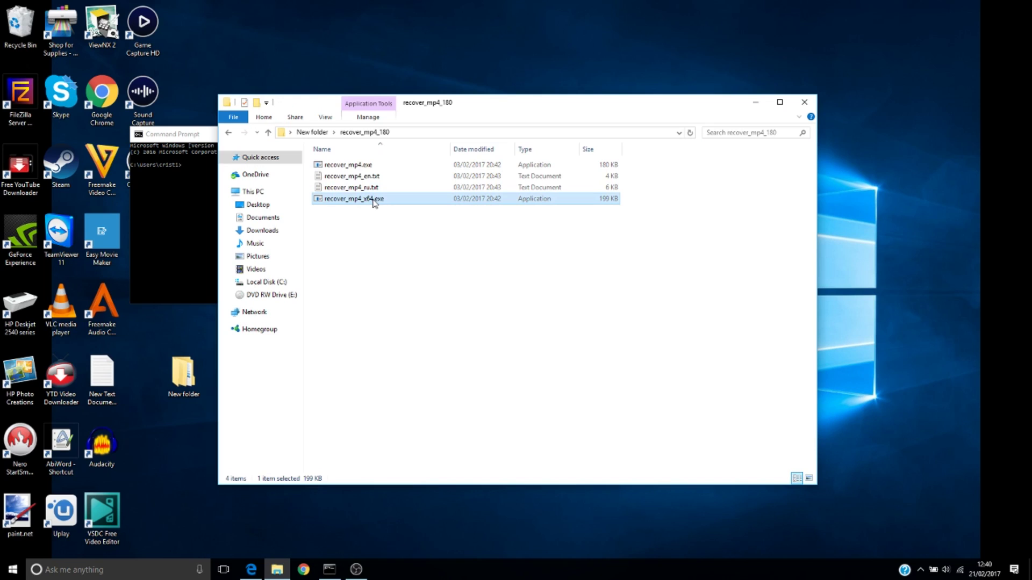
click(373, 201)
drag(373, 201, 347, 202)
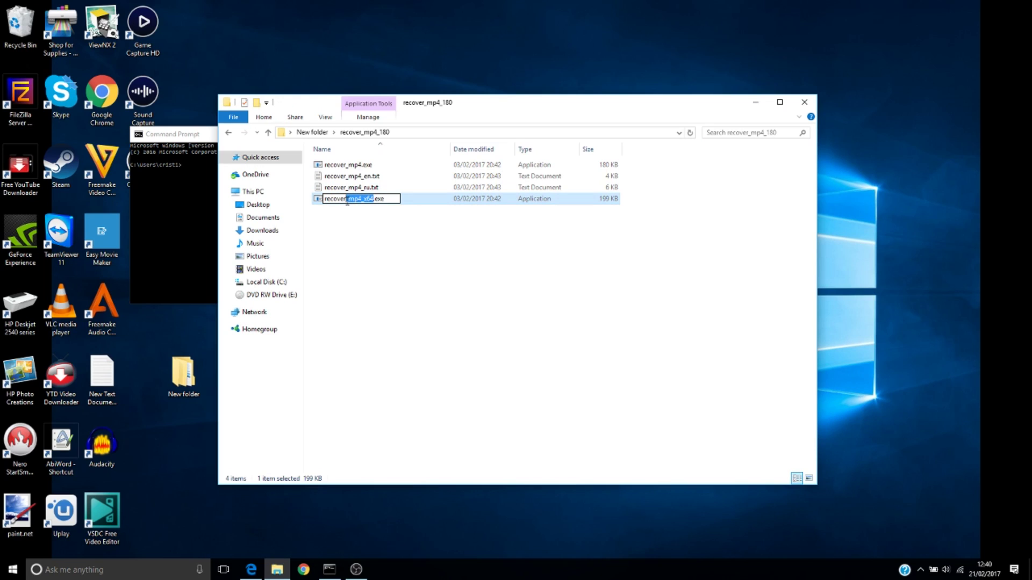
key(BackSpace)
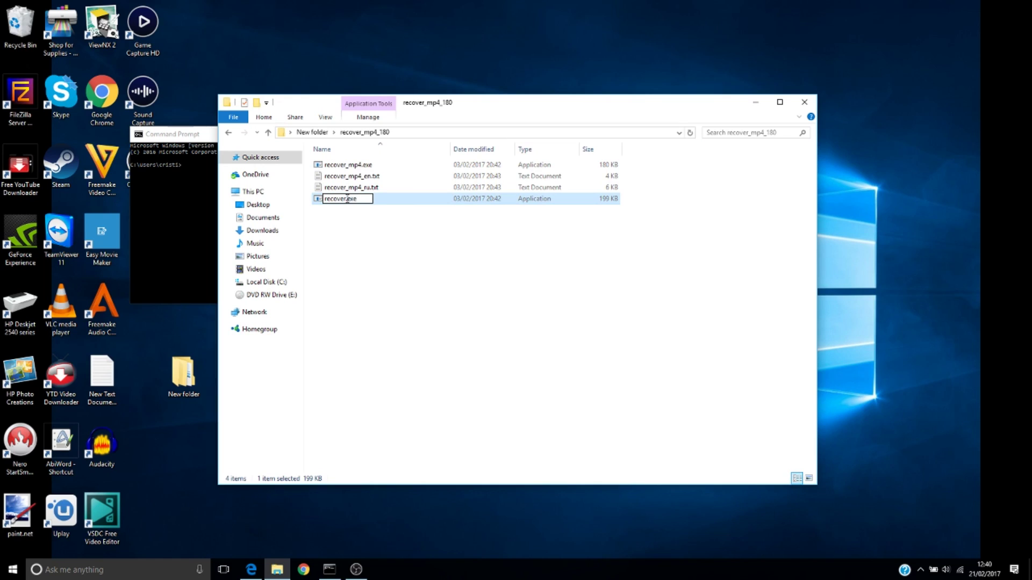
click(403, 240)
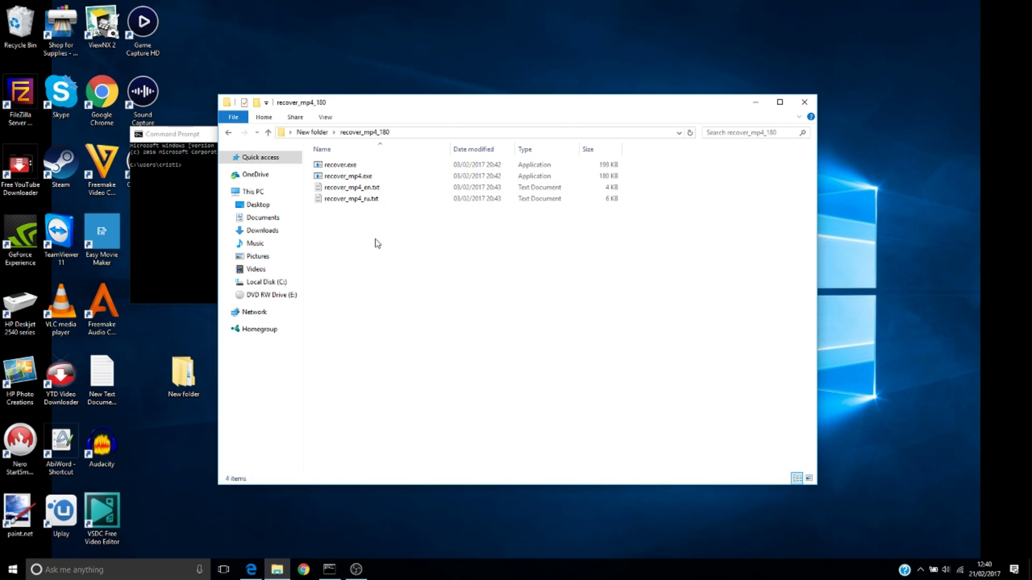
Delete recover_mp4.exe and the two text guides from recover_mp4_180.
drag(375, 239, 340, 179)
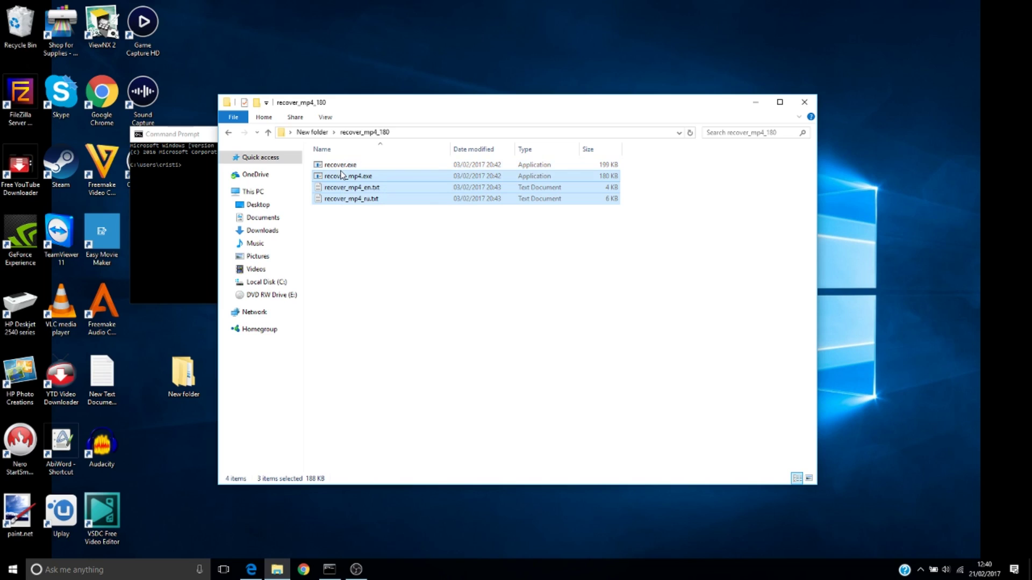
key(Delete)
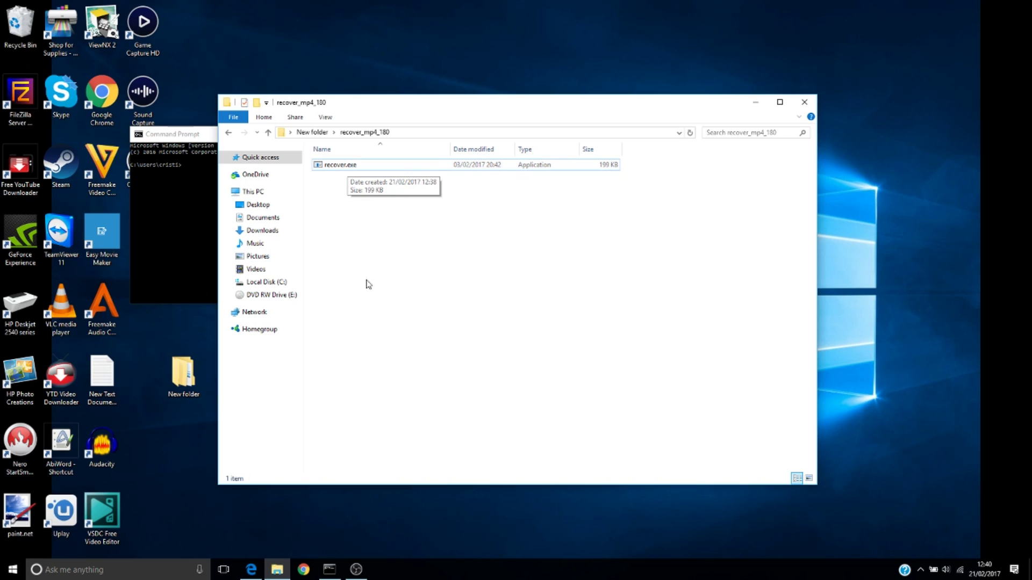
click(266, 133)
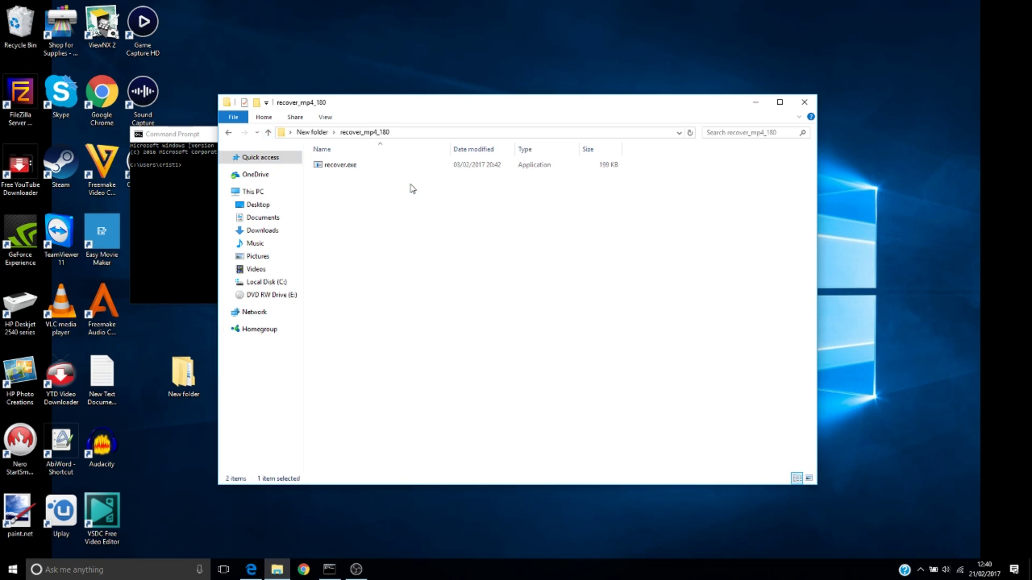
Move recover.exe up into New folder and delete the recover_mp4_180 folder.
click(348, 166)
right_click(348, 166)
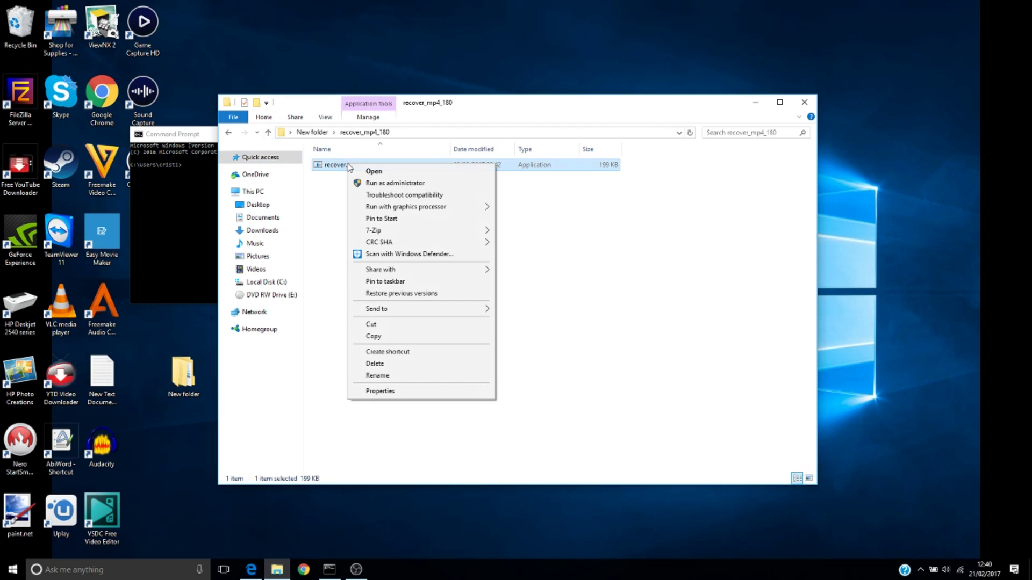
click(382, 327)
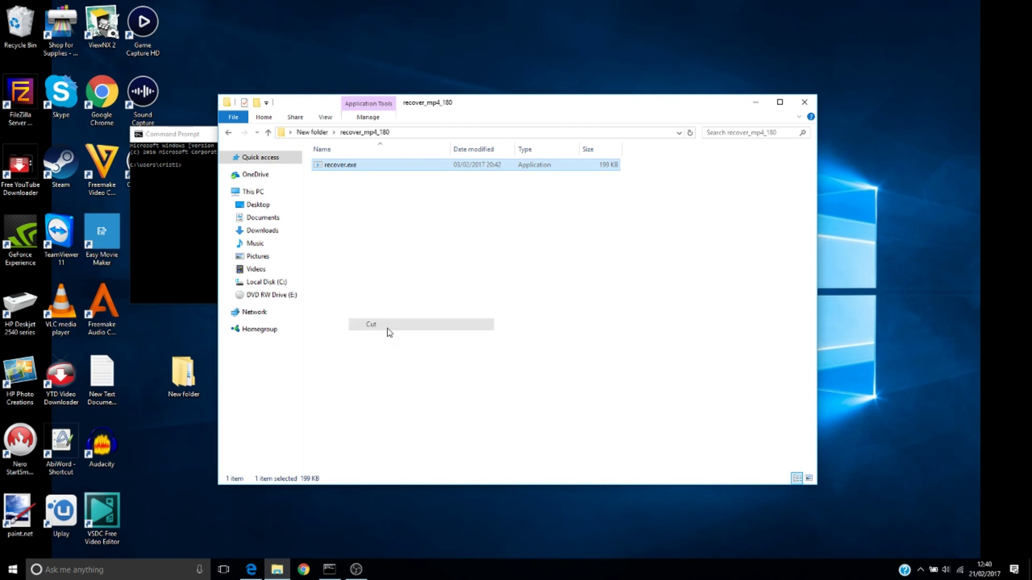
click(268, 133)
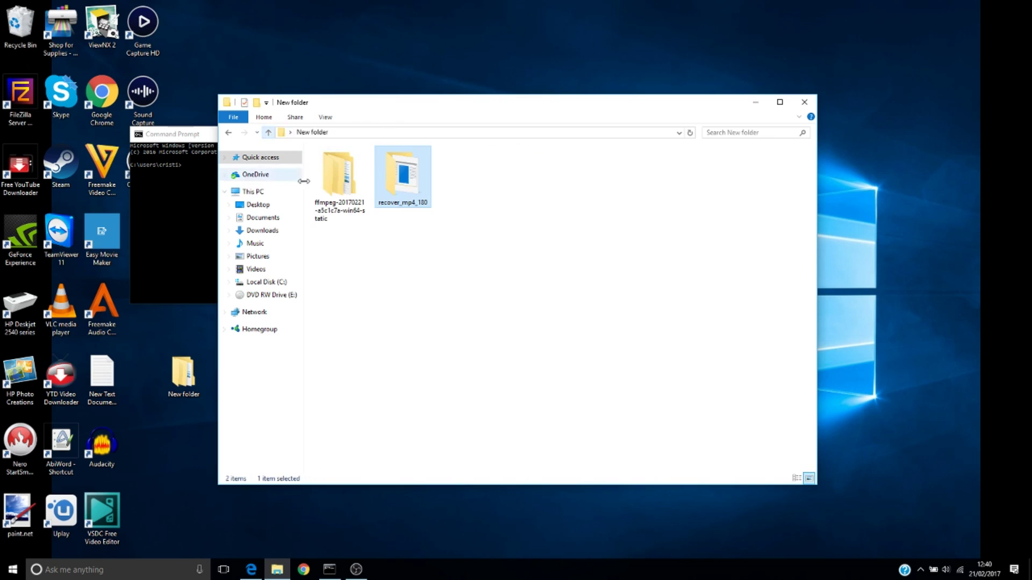
right_click(447, 258)
click(495, 331)
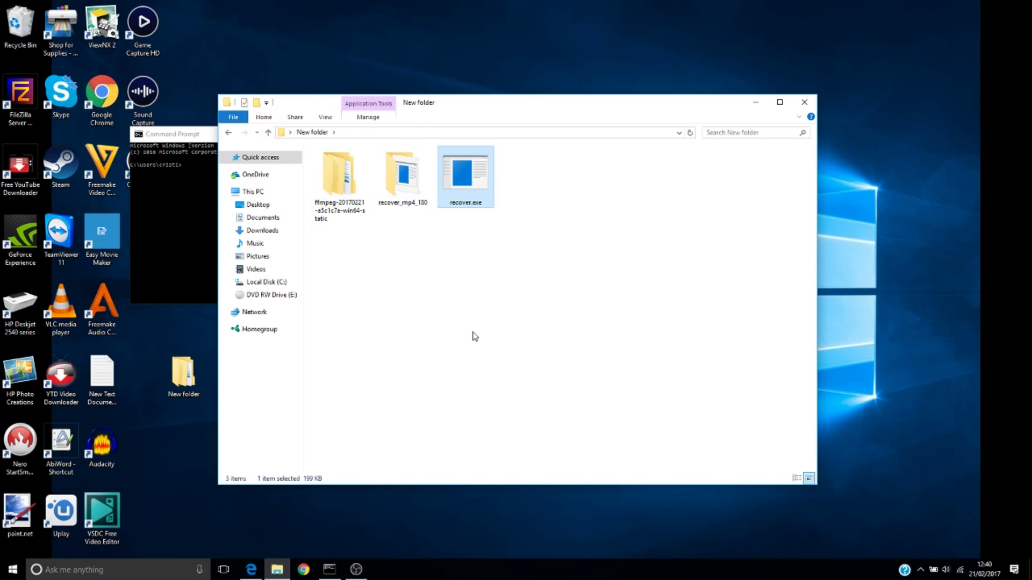
click(407, 190)
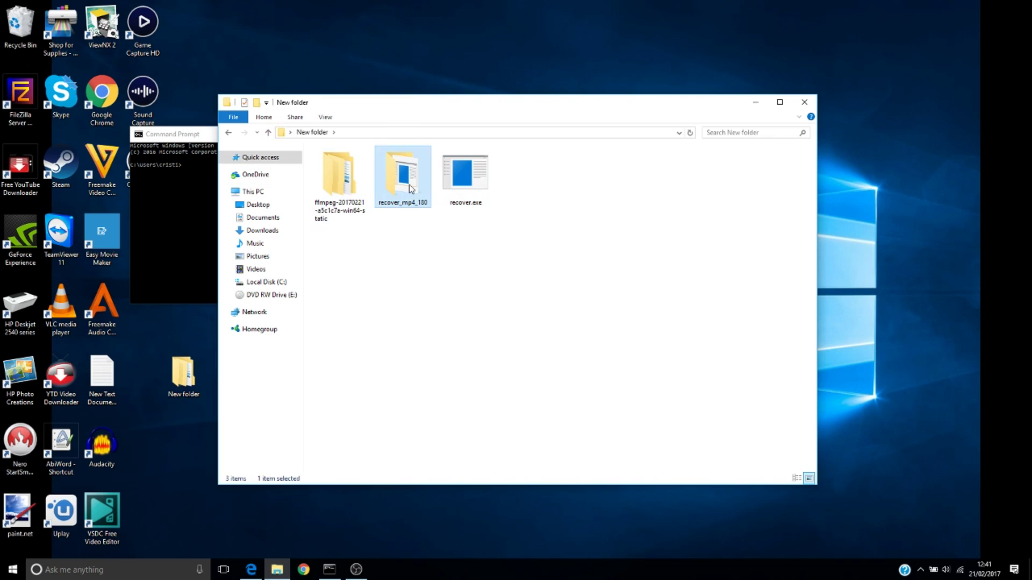
key(Delete)
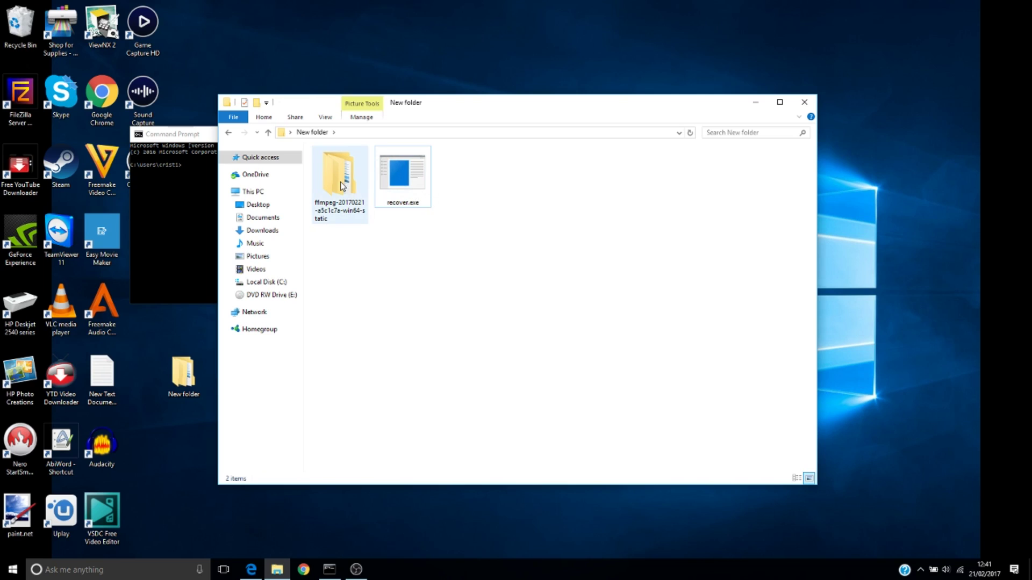
Rename the inner folder of ffmpeg-20170221-a5c1c7a-win64-static to just 'ffmpeg'.
double_click(340, 185)
double_click(368, 167)
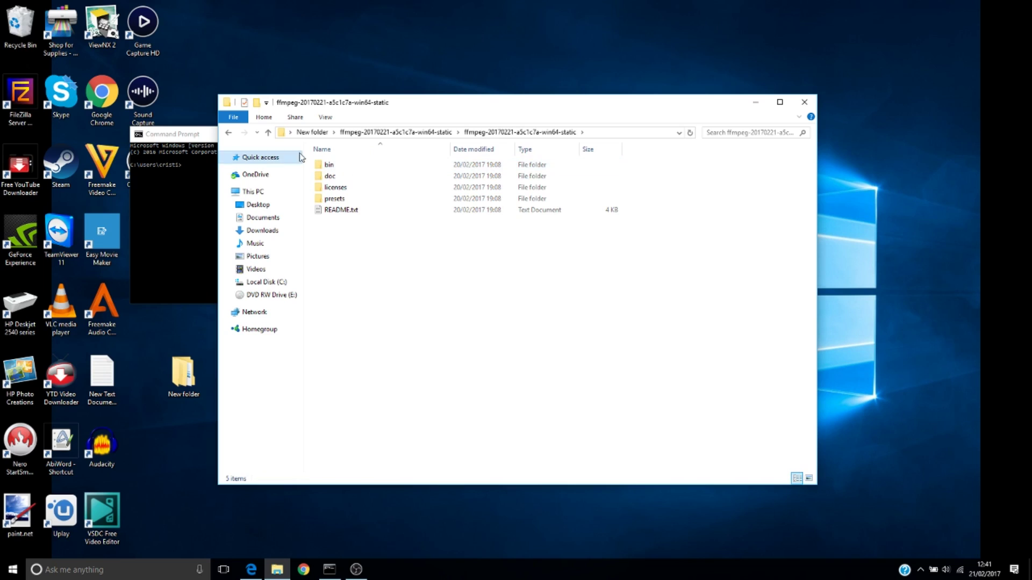
click(269, 134)
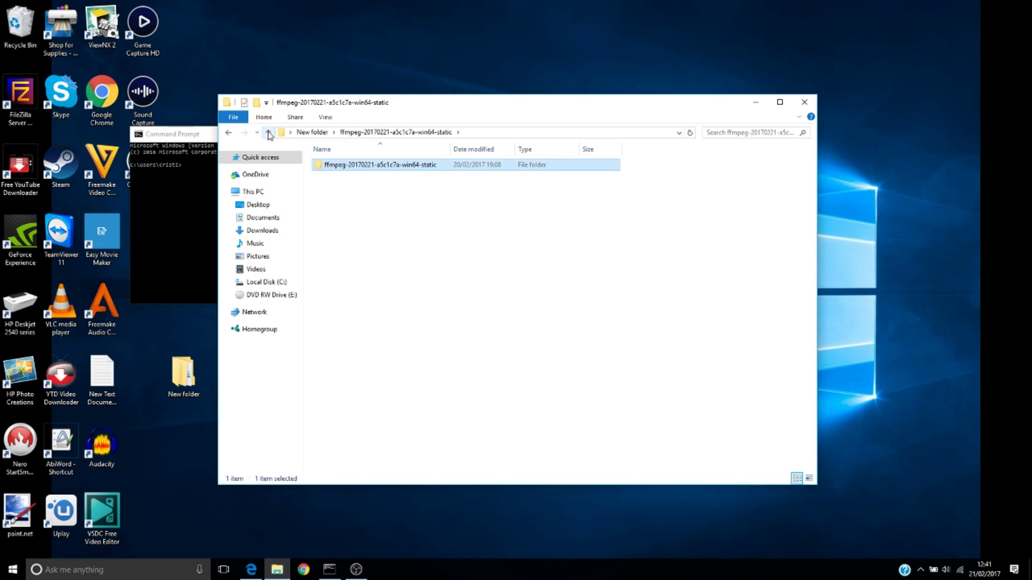
click(268, 133)
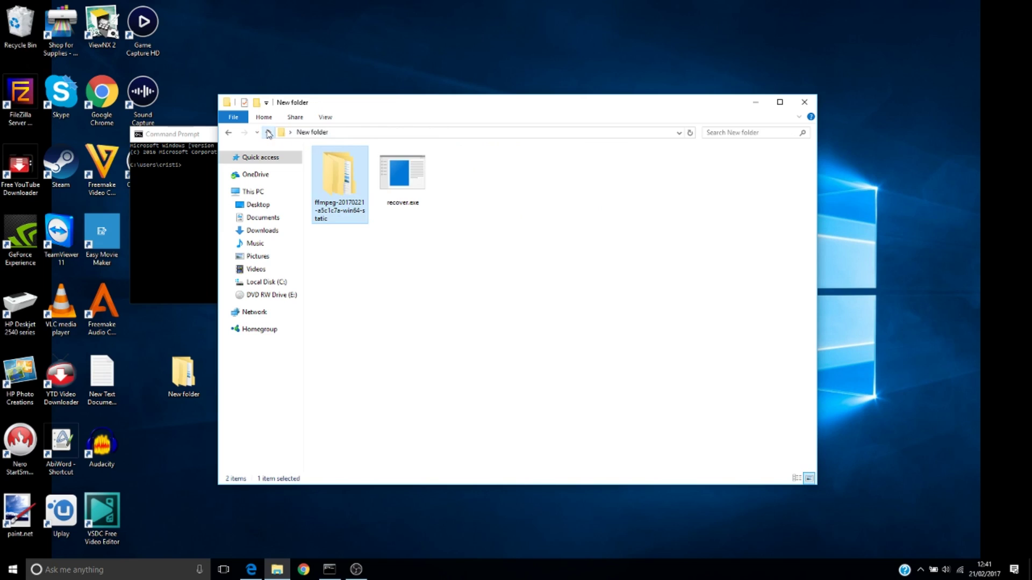
double_click(343, 182)
click(361, 169)
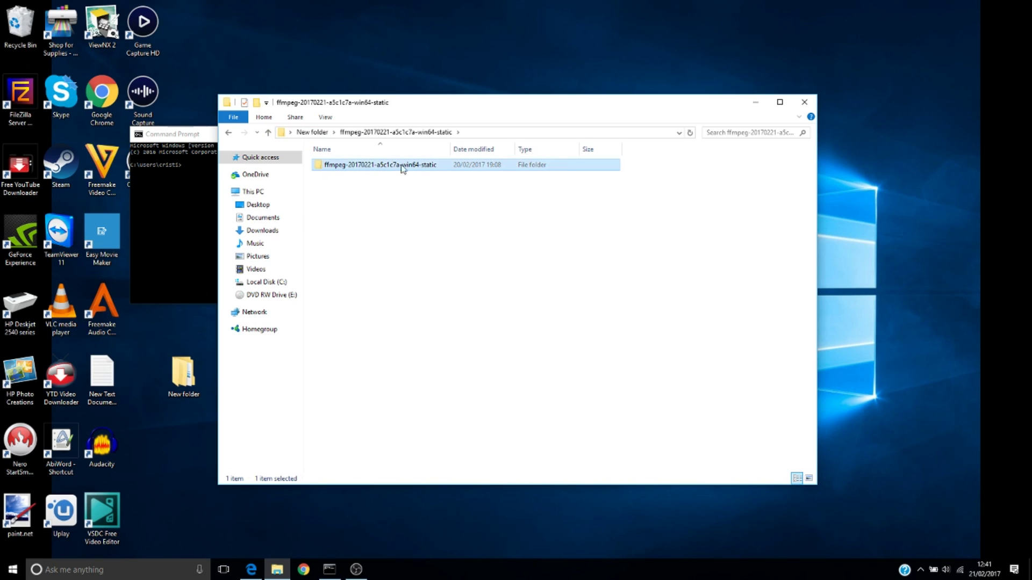
click(435, 170)
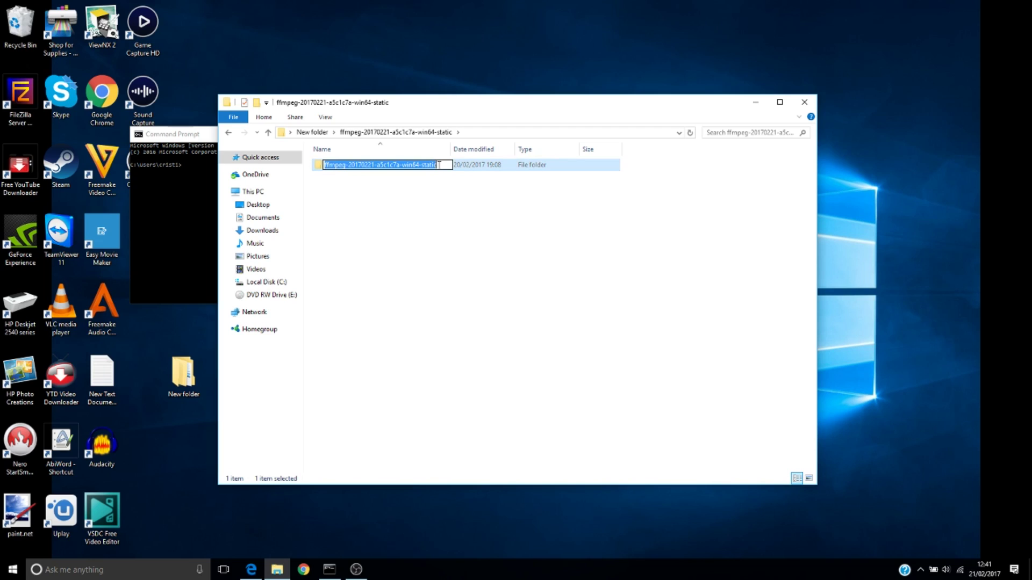
drag(436, 166, 351, 166)
key(BackSpace)
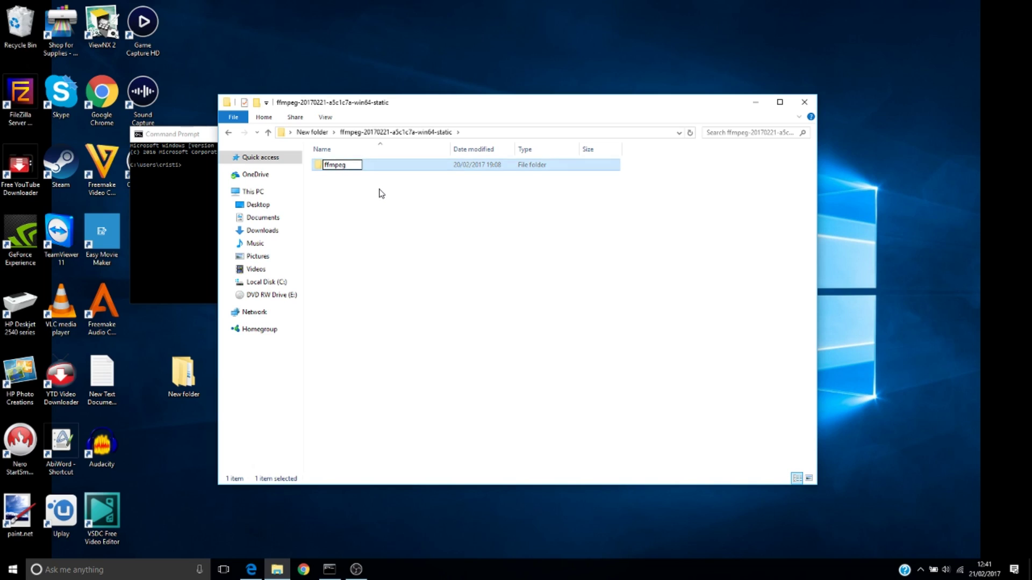
key(Return)
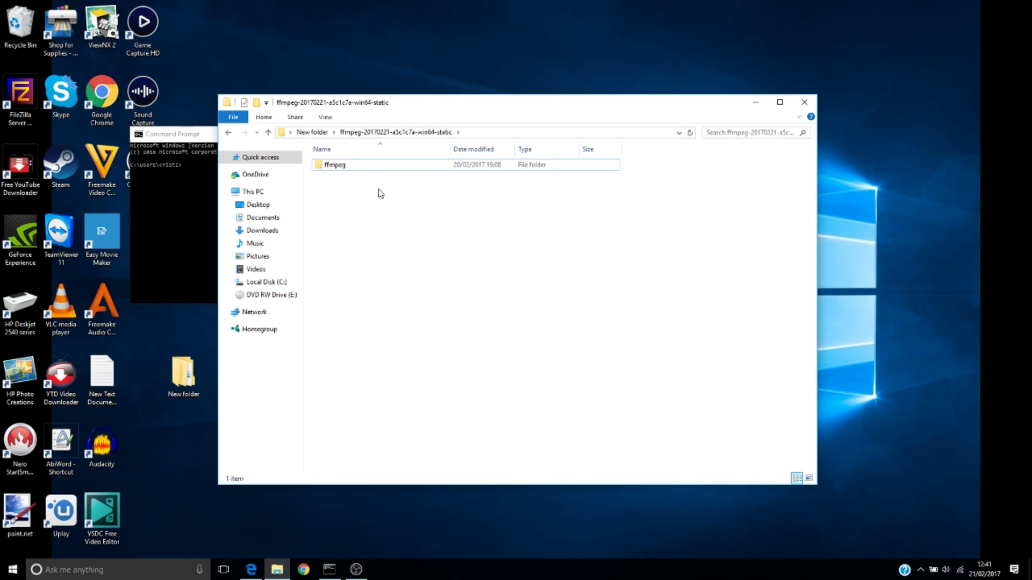
Copy the renamed ffmpeg folder to the clipboard.
right_click(354, 170)
click(344, 168)
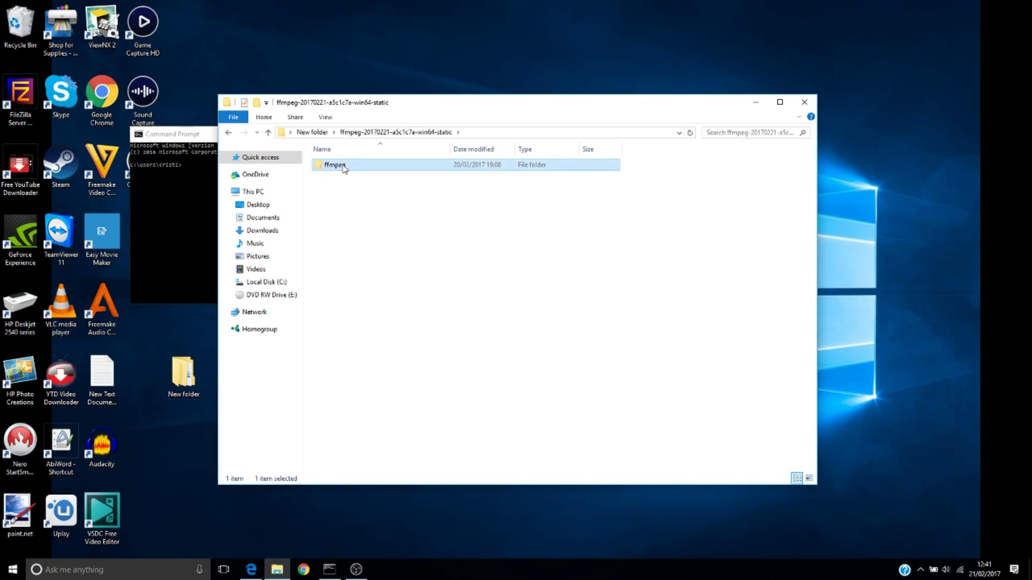
right_click(344, 168)
click(376, 373)
Paste the ffmpeg folder at the root of Local Disk (C:) and refresh the listing.
click(267, 283)
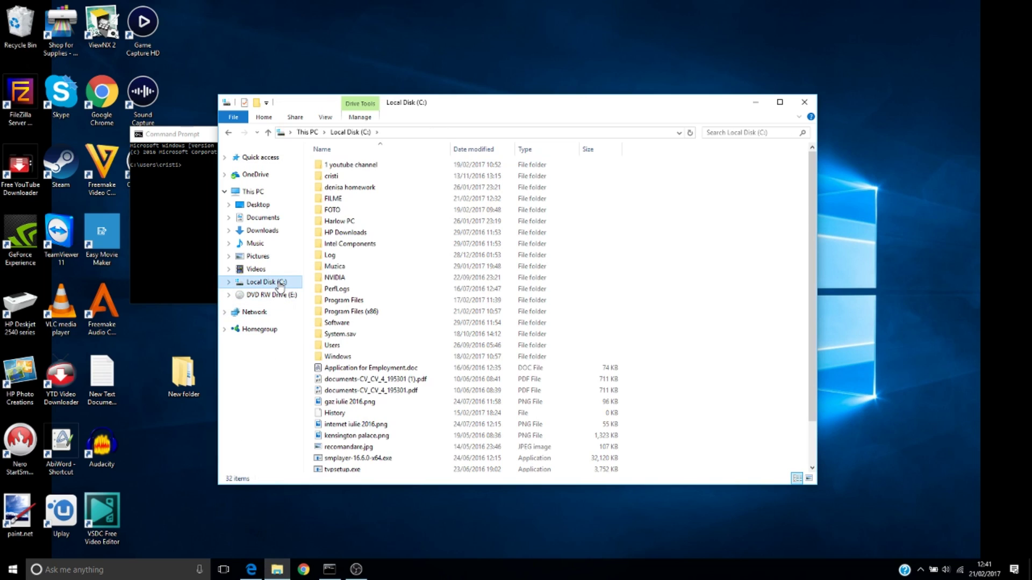
right_click(704, 252)
click(729, 312)
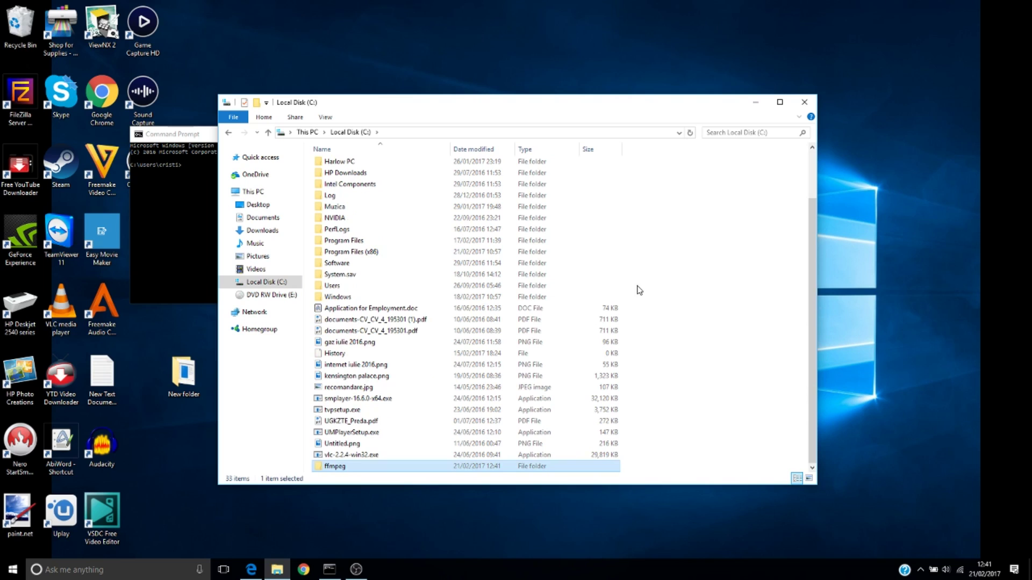
right_click(675, 248)
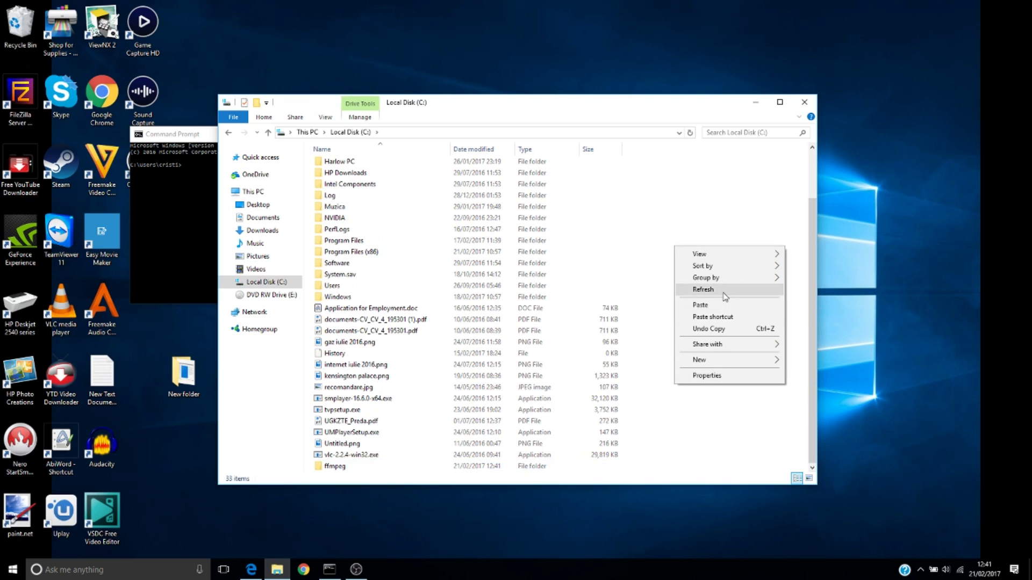
click(704, 290)
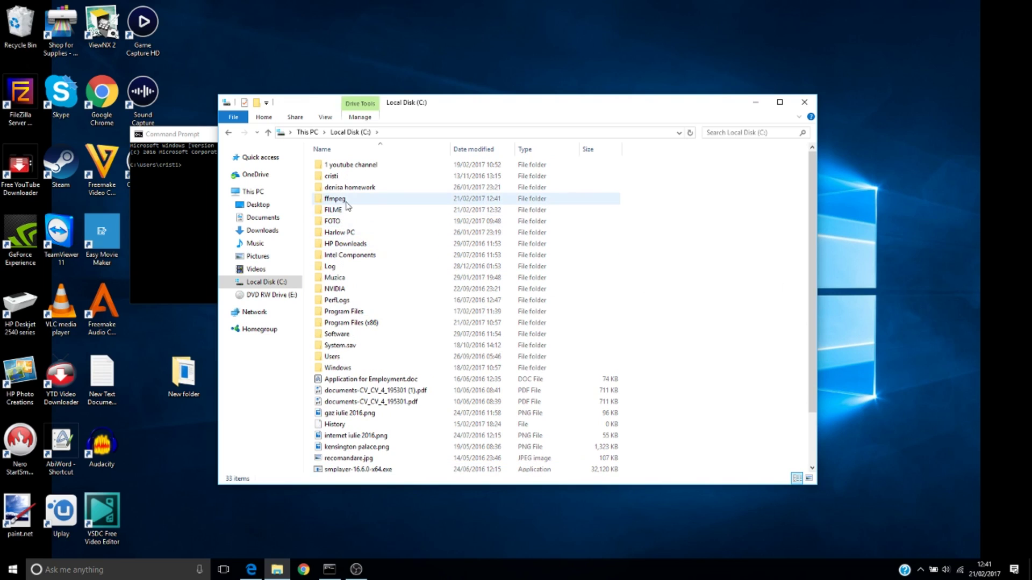
mouse_move(339, 203)
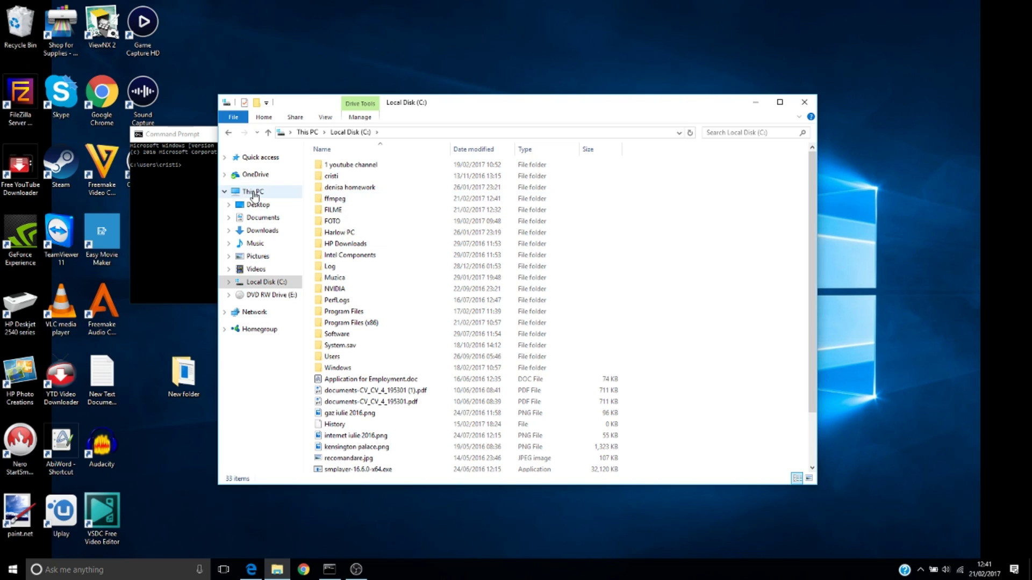
Go from This PC's Properties to Environment Variables and start a new user variable named ffmpeg.
right_click(255, 194)
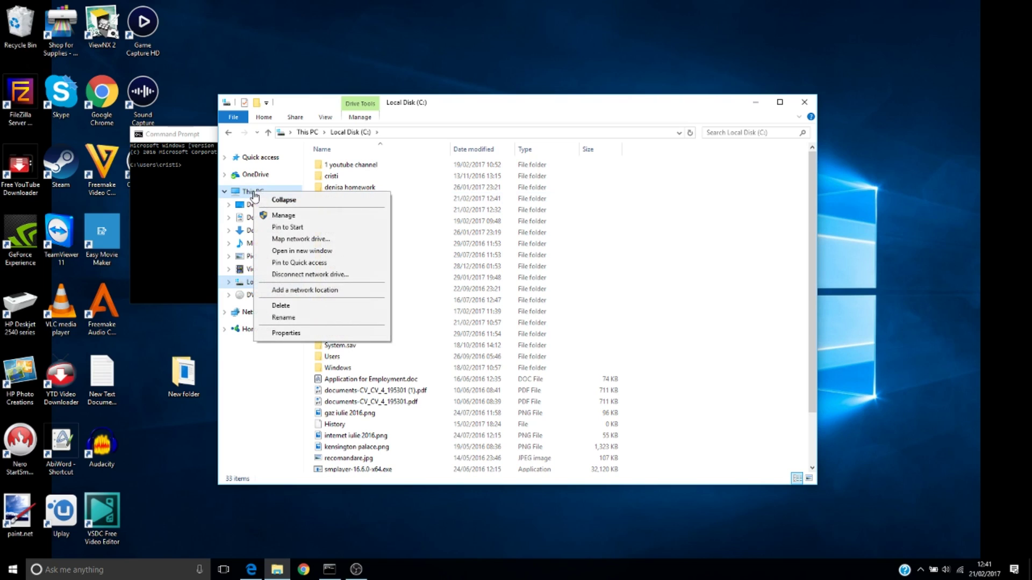
click(297, 335)
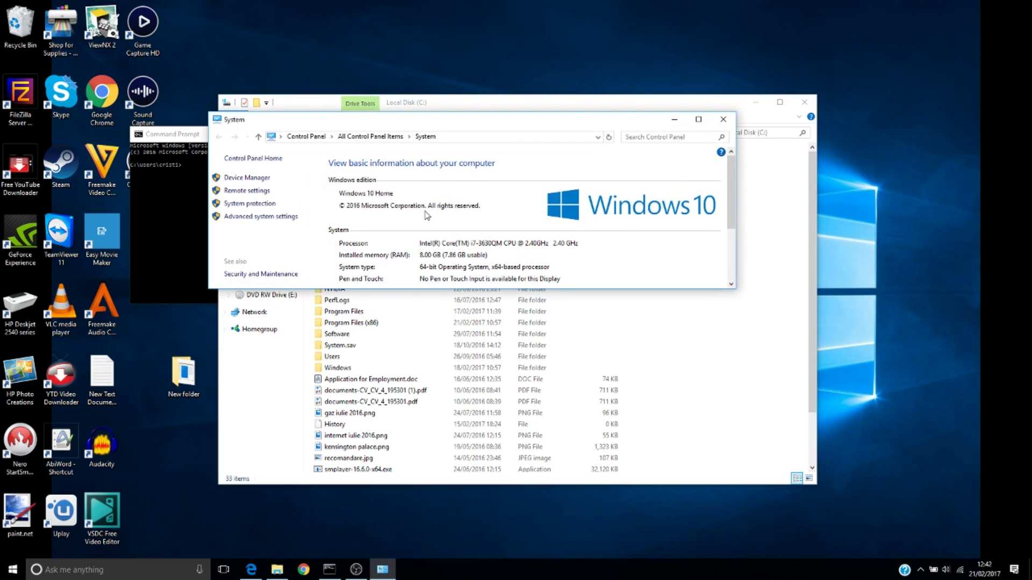
click(265, 217)
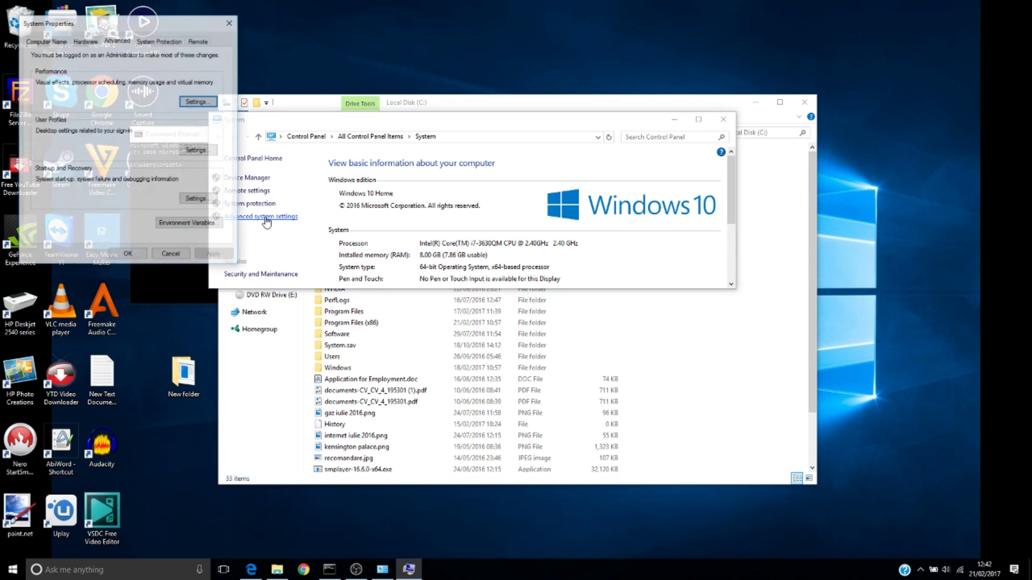
click(196, 226)
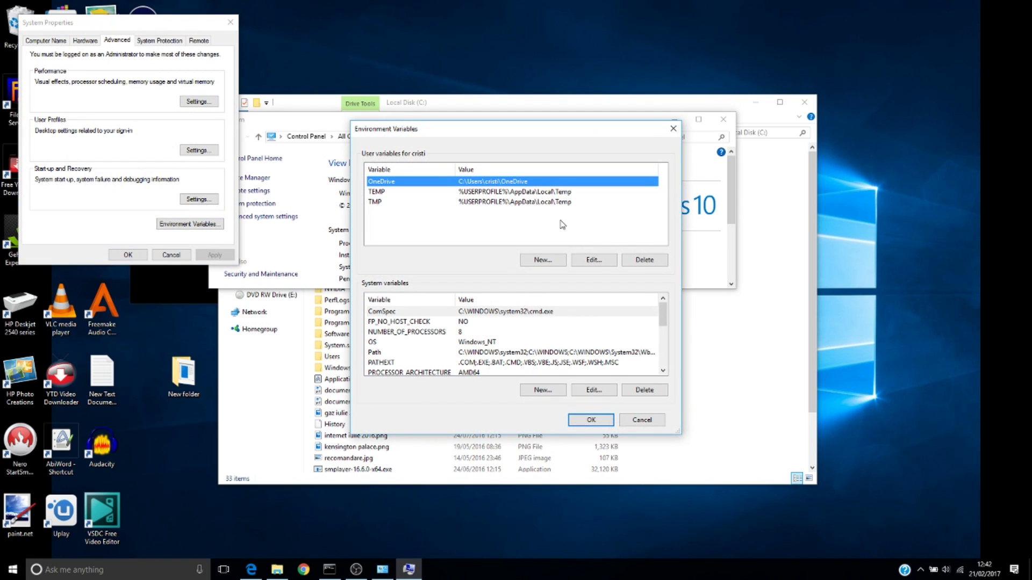
click(543, 260)
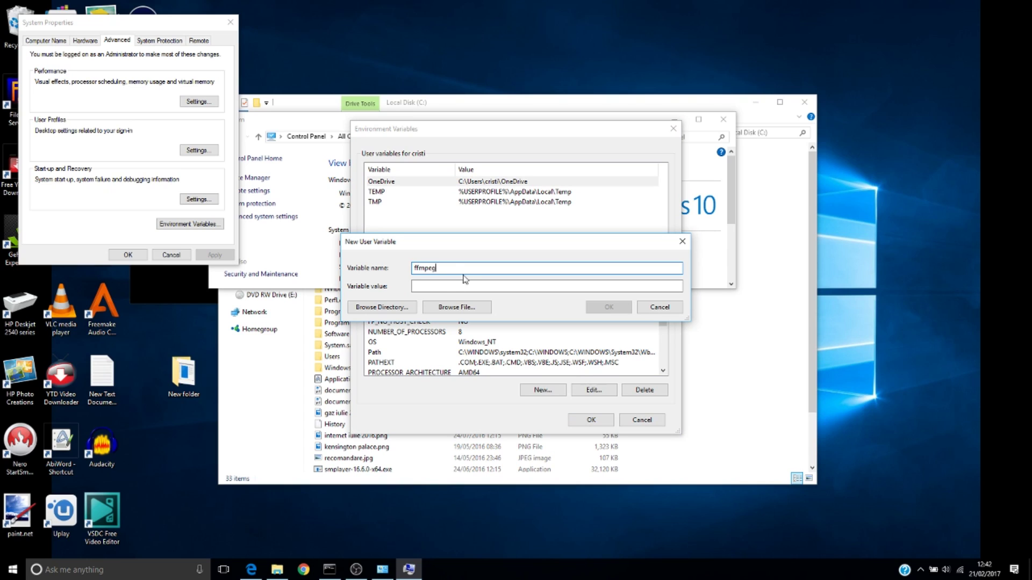
click(438, 286)
click(438, 287)
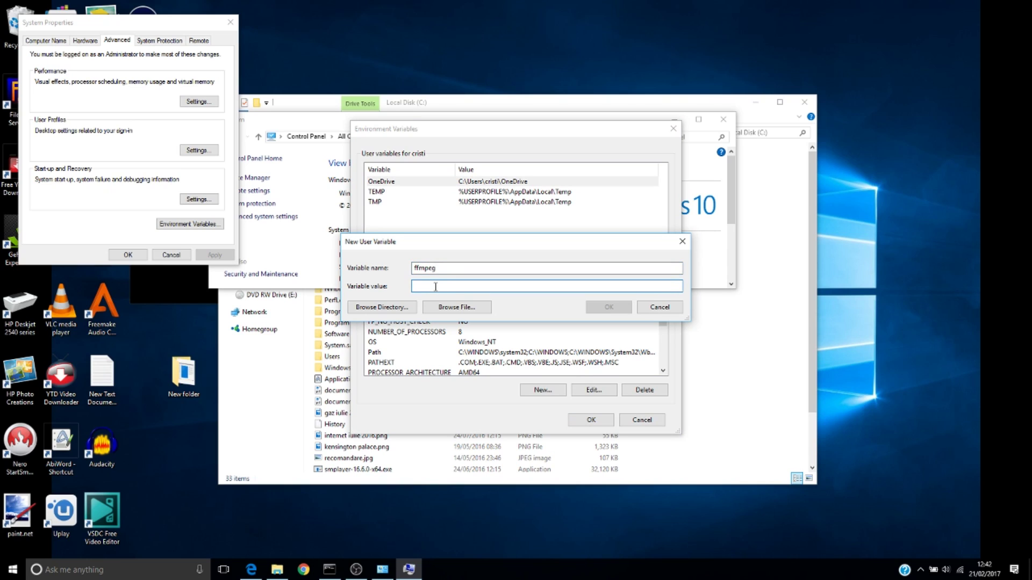
Browse to C:\ffmpeg\bin and pick ffmpeg.exe as the variable's value.
click(456, 307)
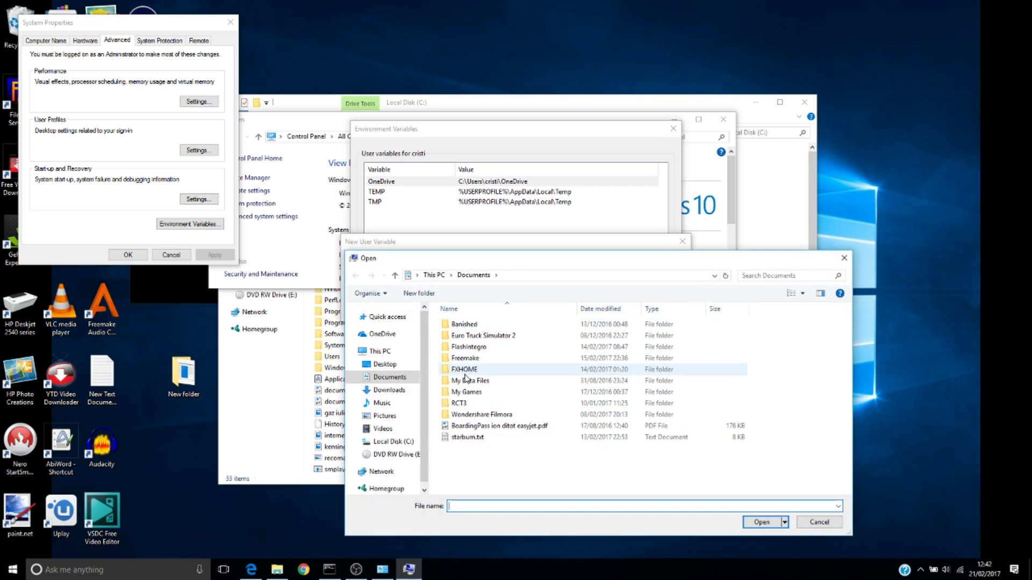
click(393, 441)
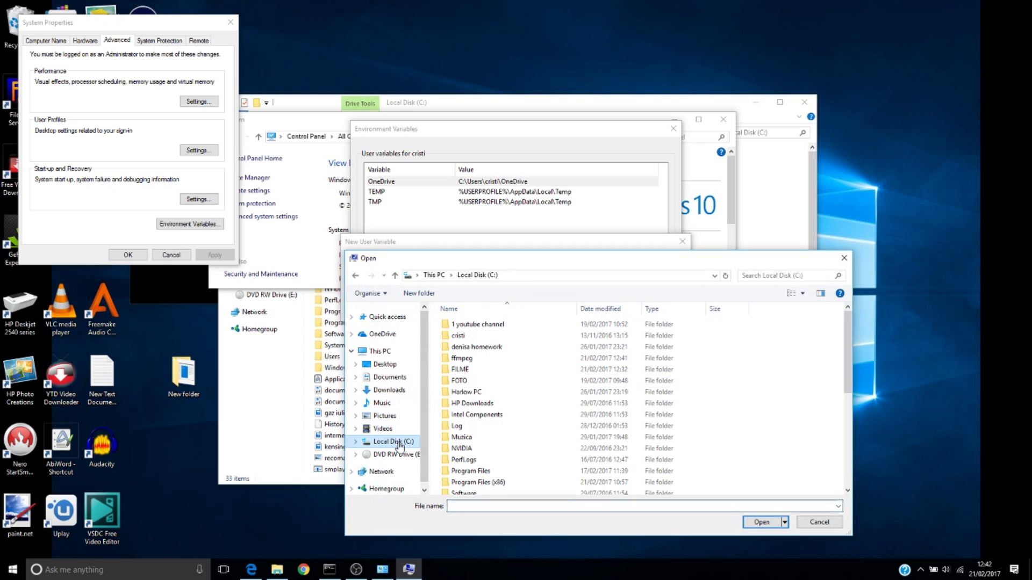
double_click(461, 357)
double_click(462, 326)
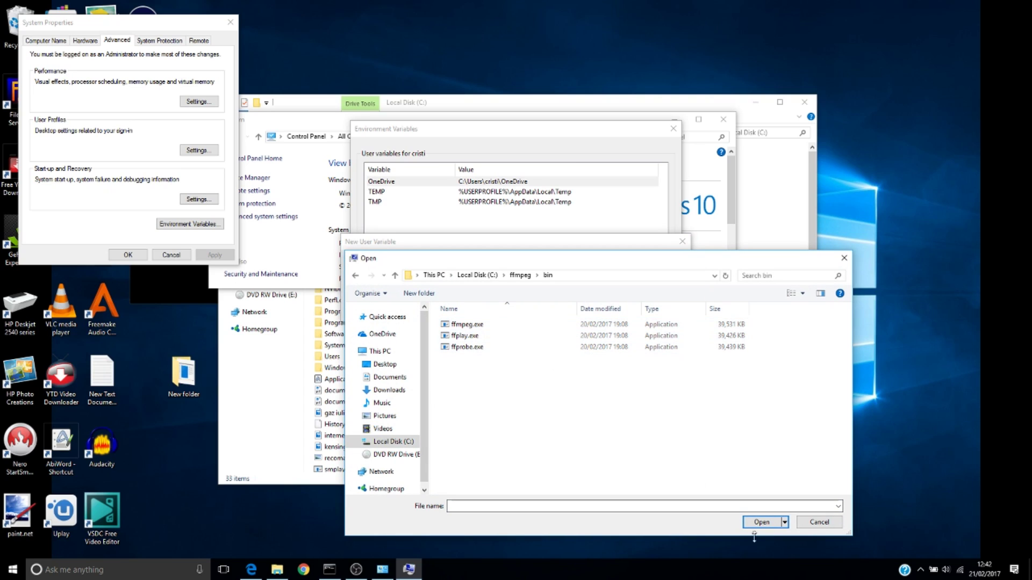
click(471, 327)
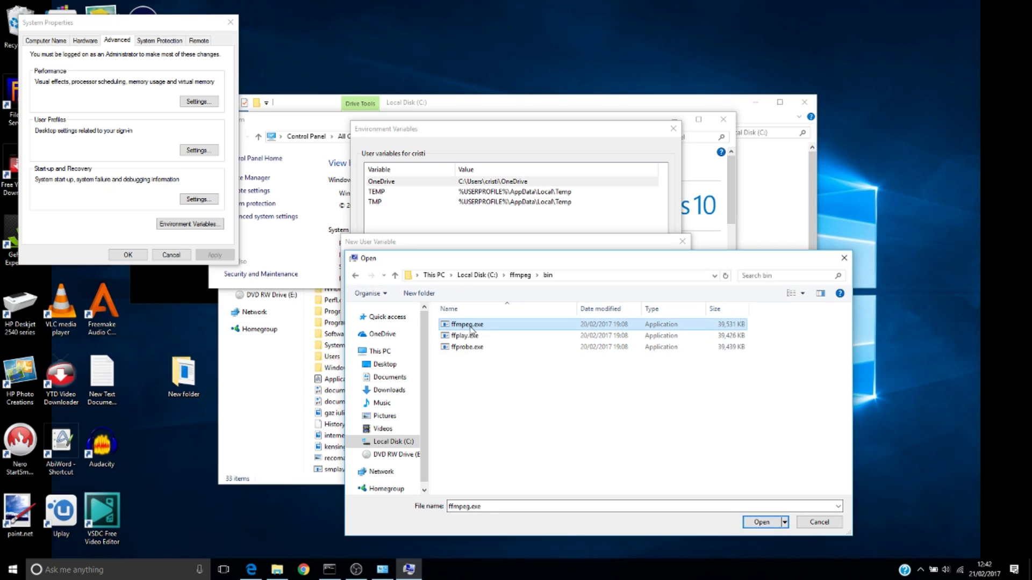
click(768, 522)
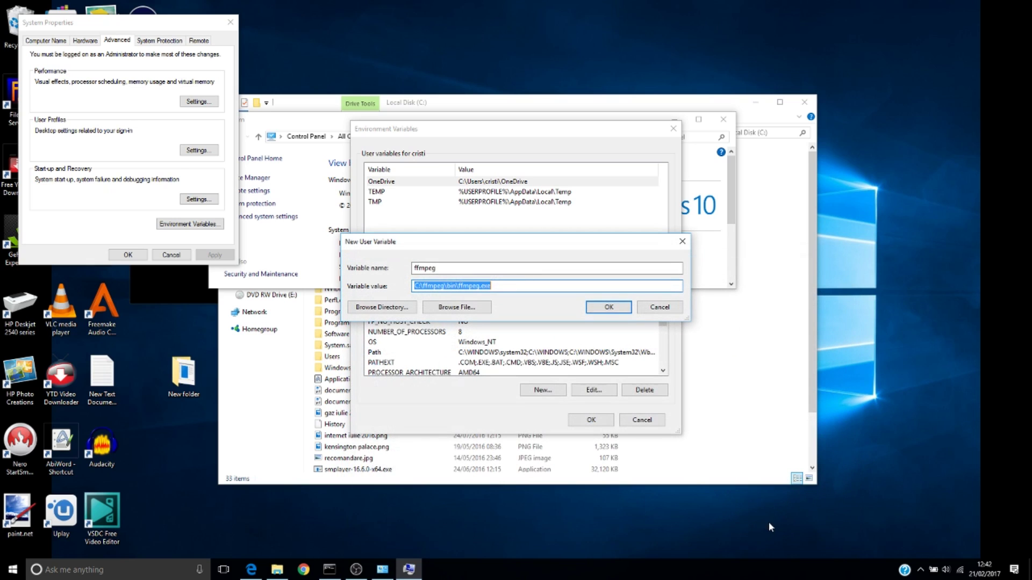
Save the ffmpeg variable and close Environment Variables, System Properties and the System window.
click(618, 308)
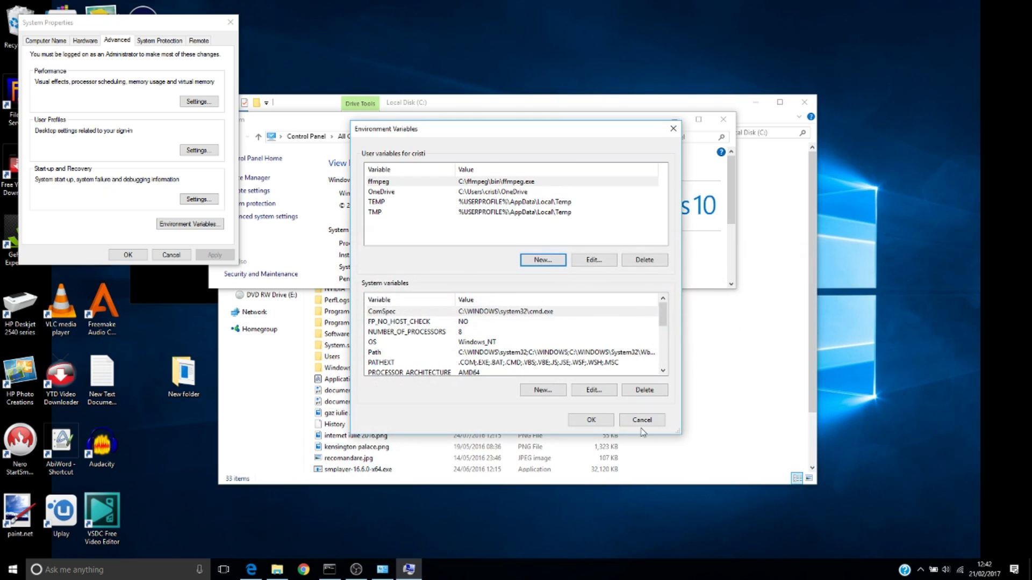
click(591, 419)
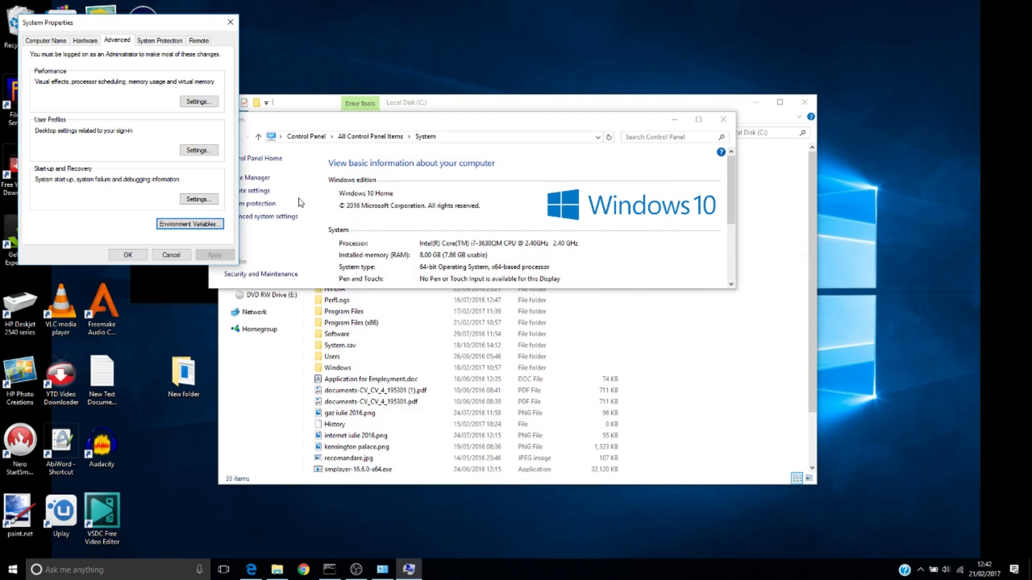
click(127, 251)
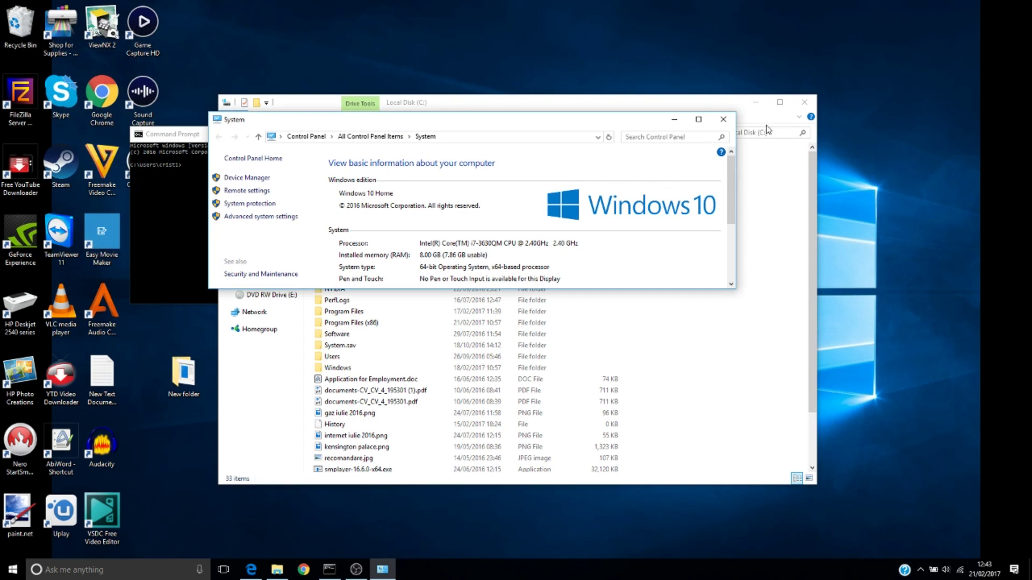
click(719, 124)
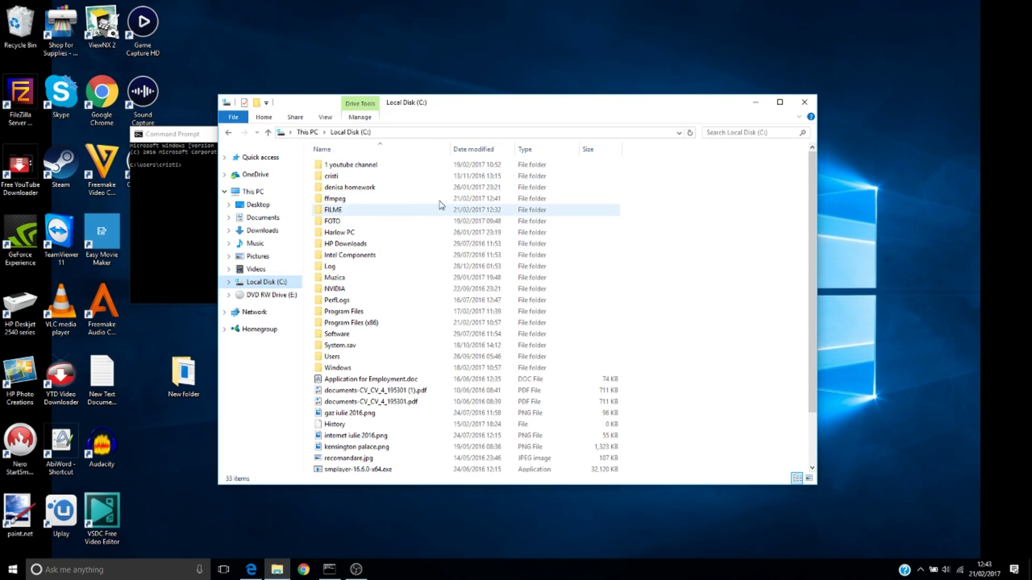
Cut ffmpeg.exe from New folder\ffmpeg-20170221 static\ffmpeg\bin.
click(803, 102)
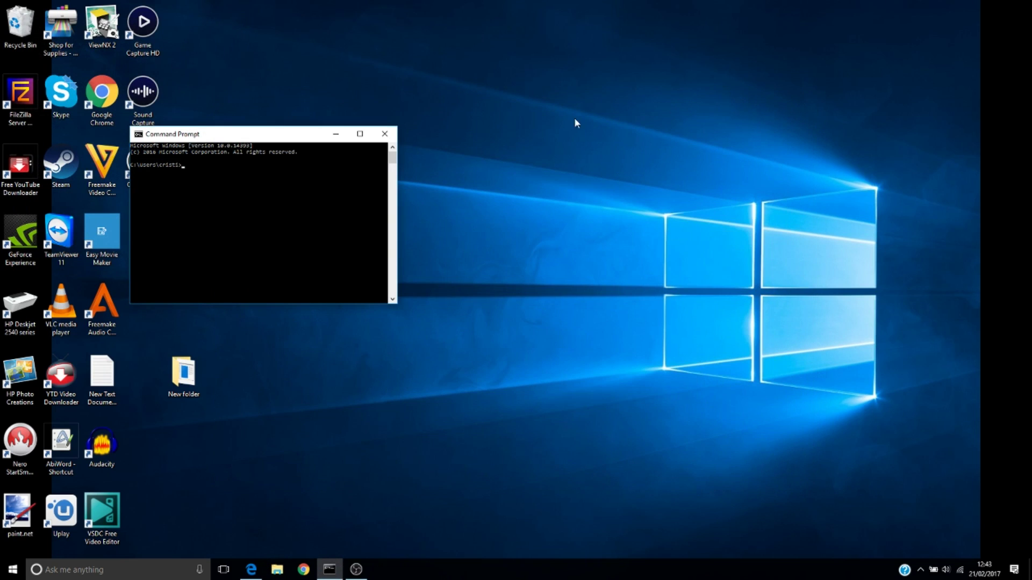
double_click(186, 358)
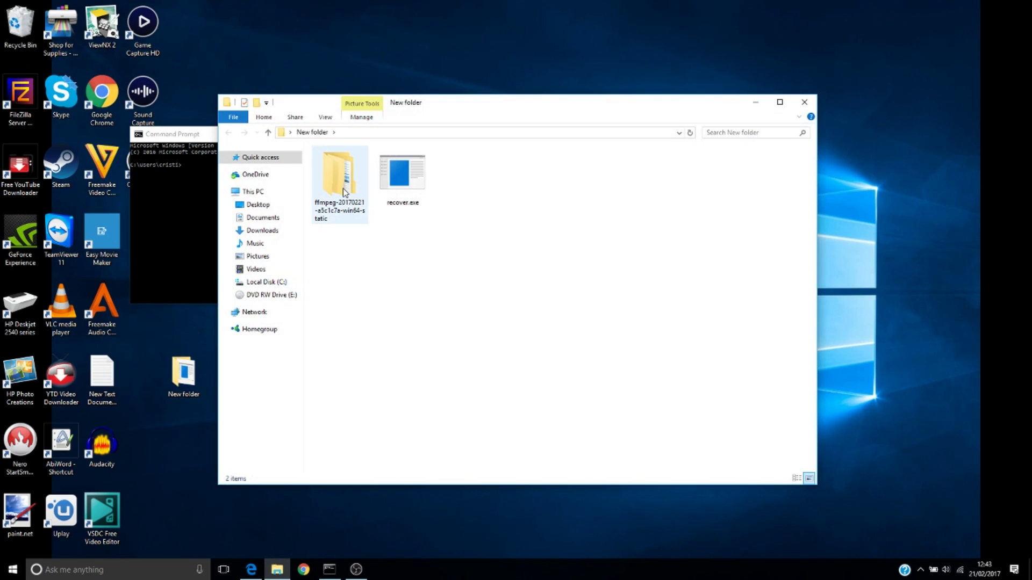
double_click(344, 192)
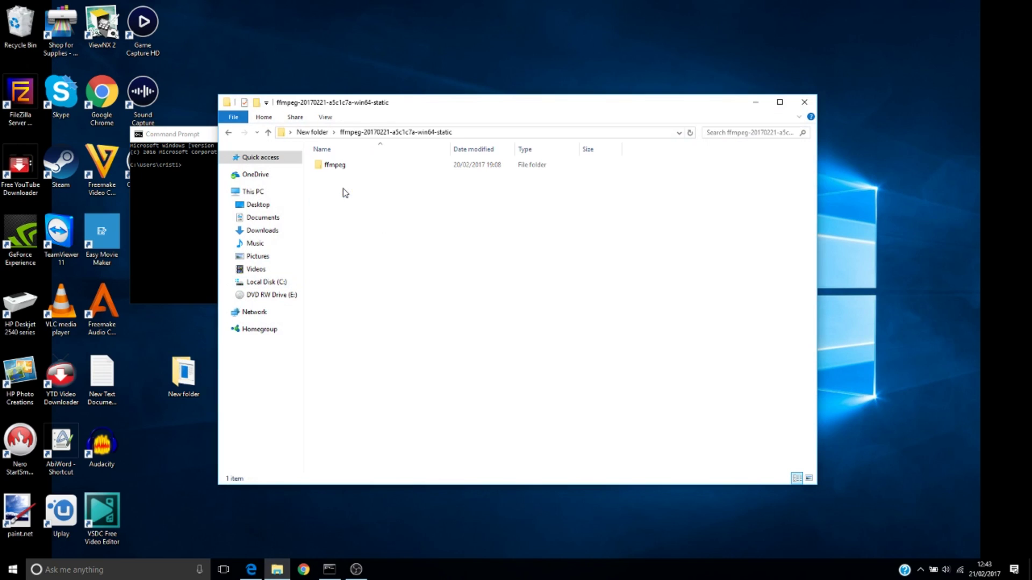
double_click(335, 165)
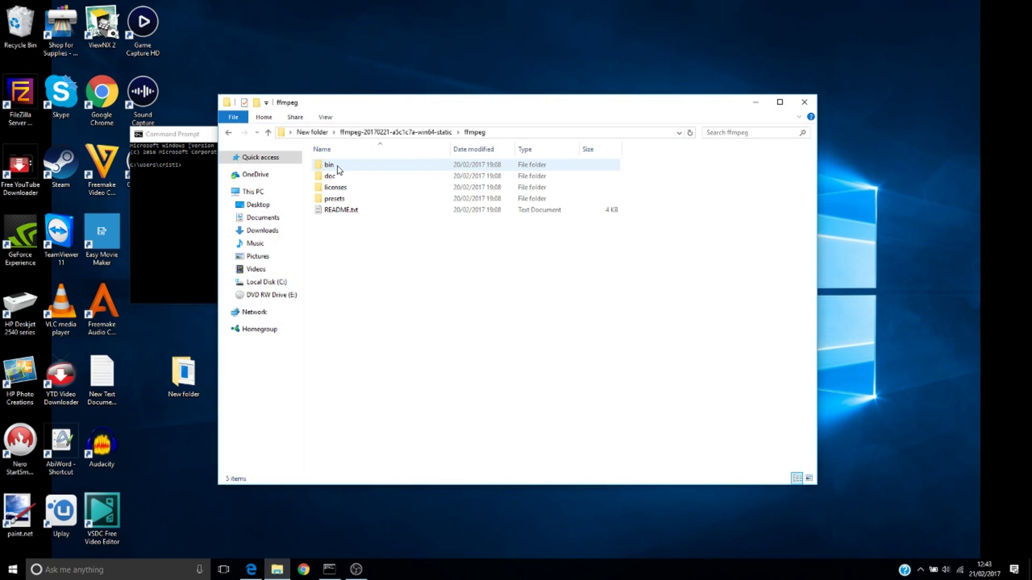
double_click(337, 165)
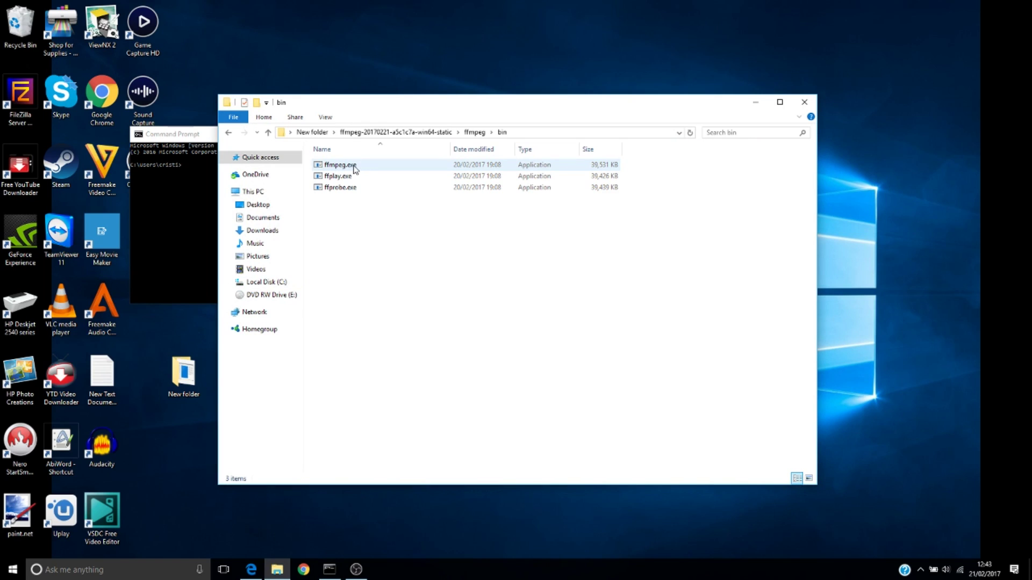
right_click(354, 166)
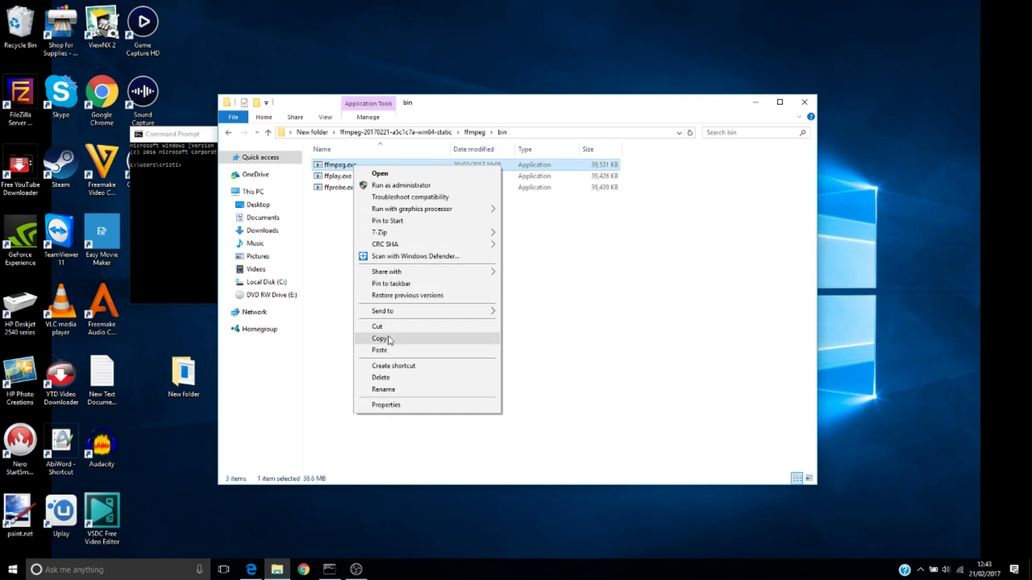
click(389, 327)
Paste ffmpeg.exe into the desktop's New folder and delete the extracted ffmpeg-20170221 folder.
click(269, 133)
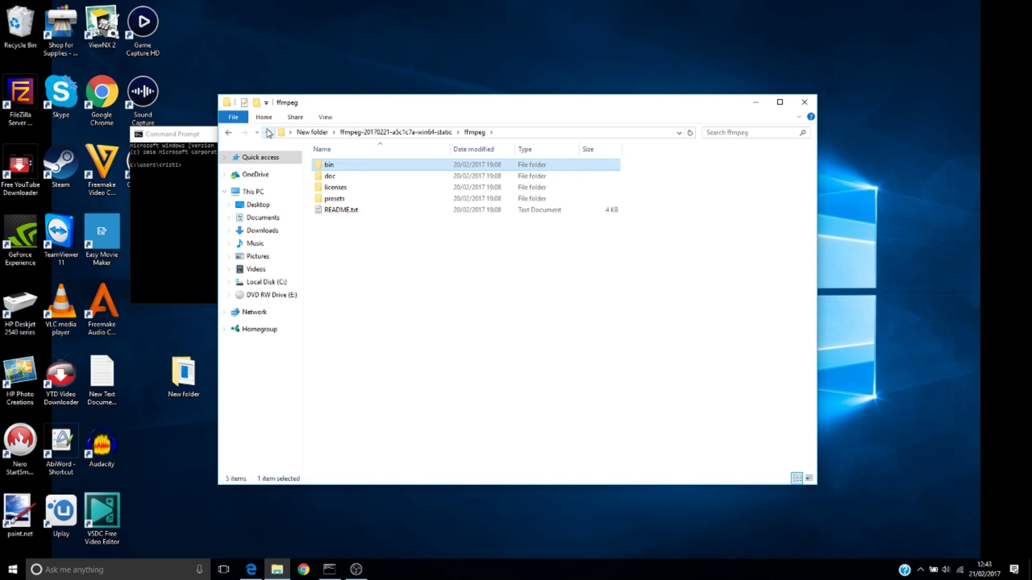
click(268, 133)
click(269, 133)
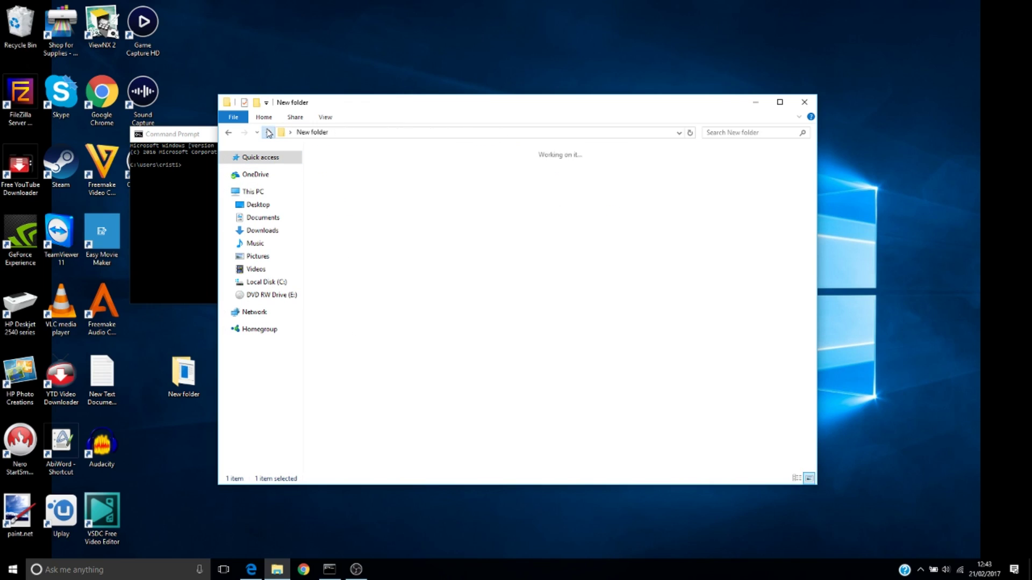
right_click(468, 217)
click(514, 291)
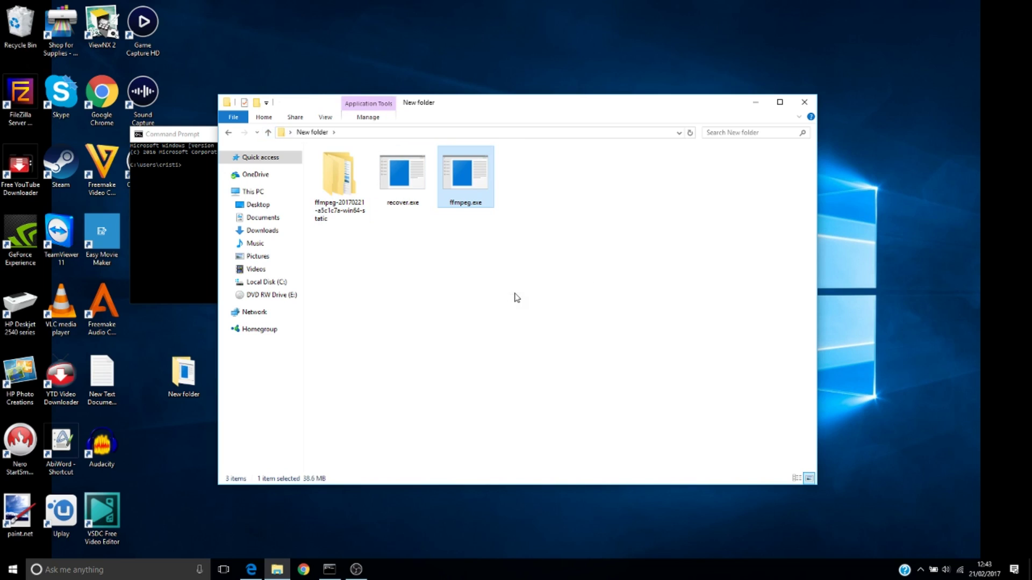
click(336, 198)
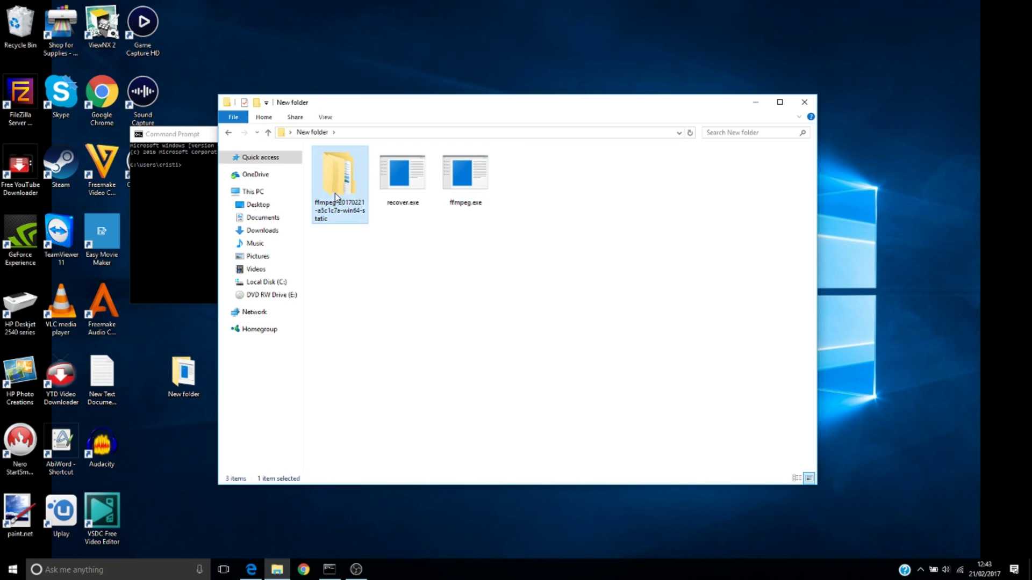
key(Delete)
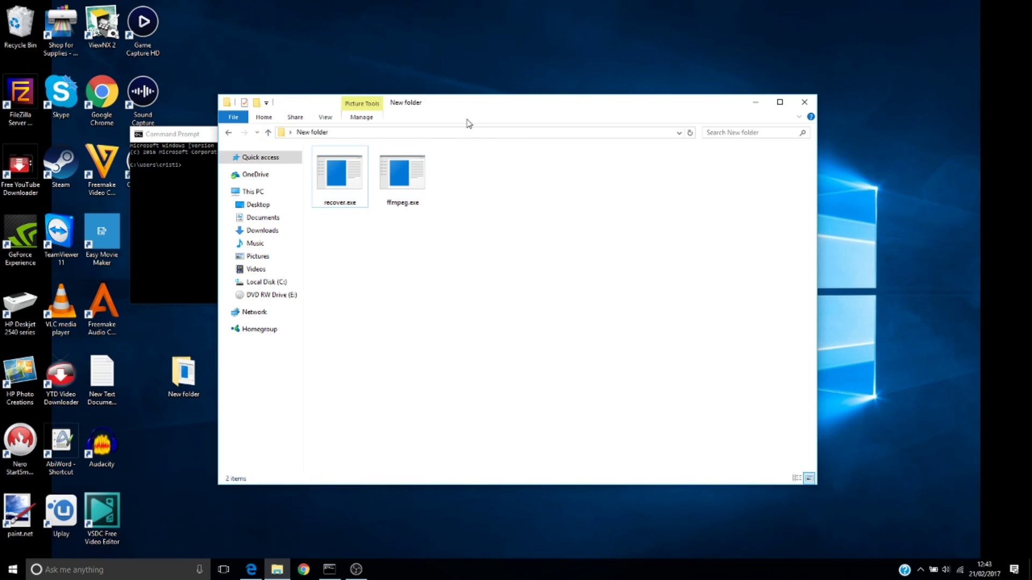
Browse from Local Disk (C:) into 1 youtube channel\DenisaTube\eggs.
drag(474, 112, 655, 54)
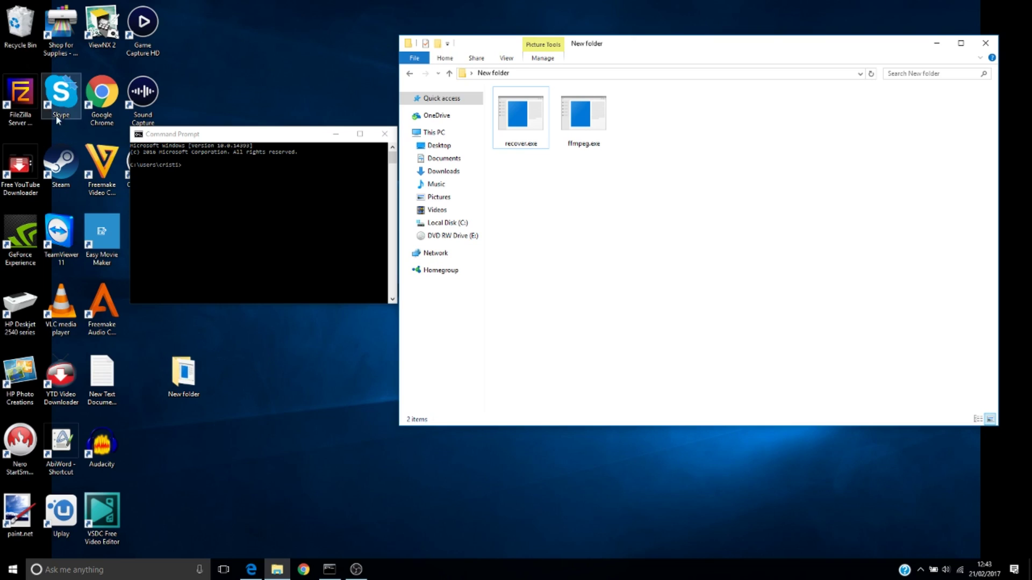
click(277, 569)
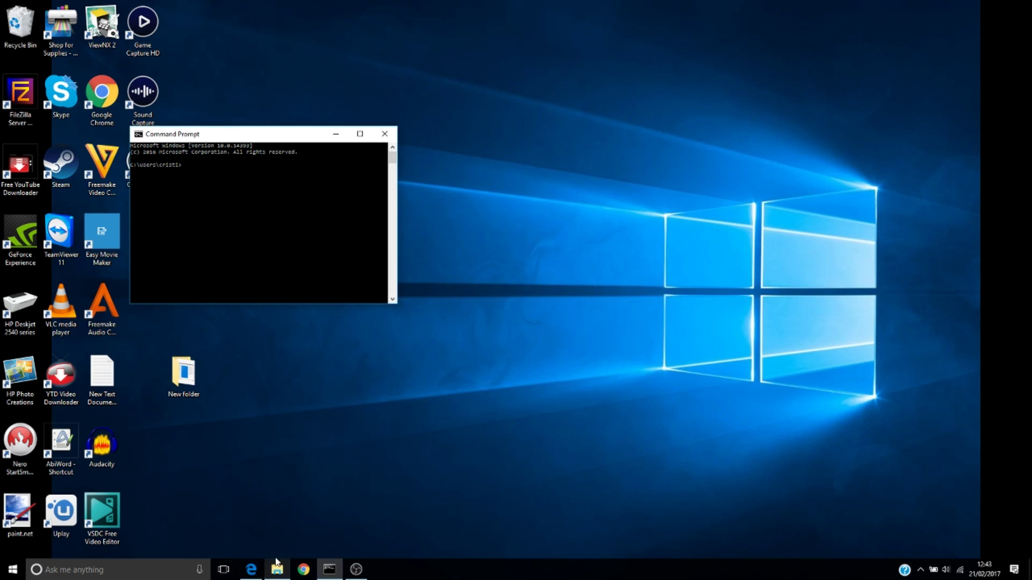
click(277, 570)
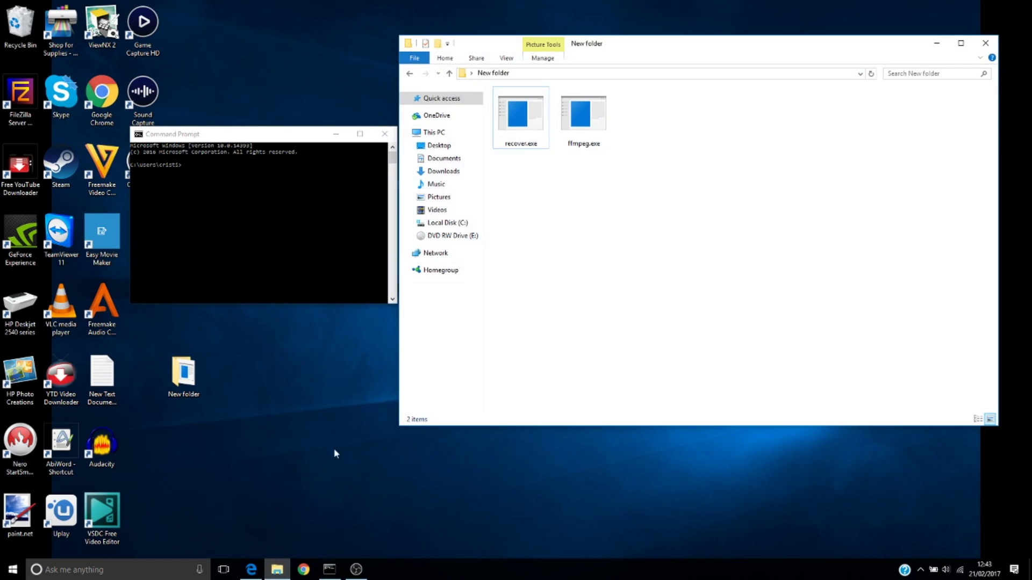
click(447, 212)
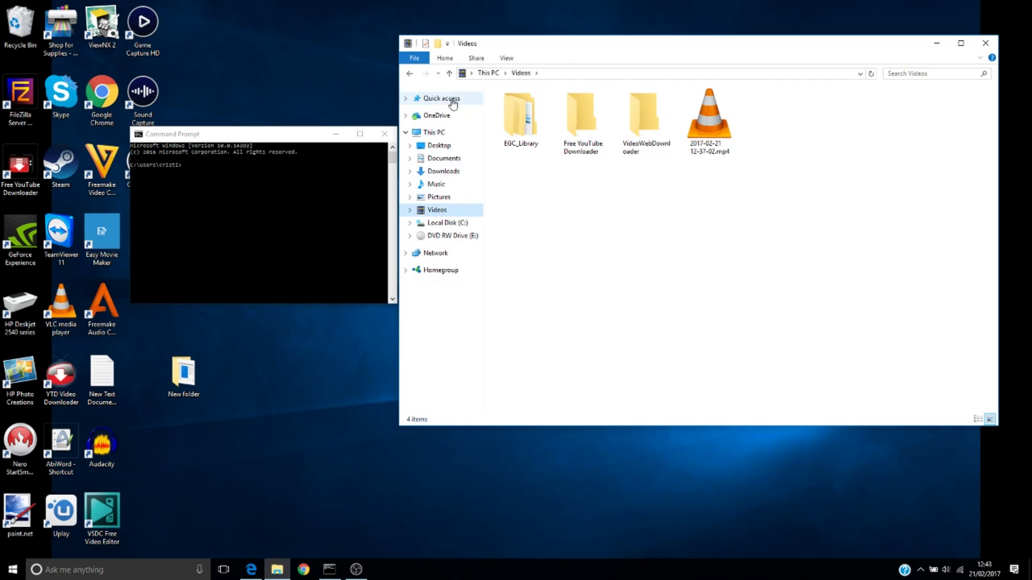
click(448, 224)
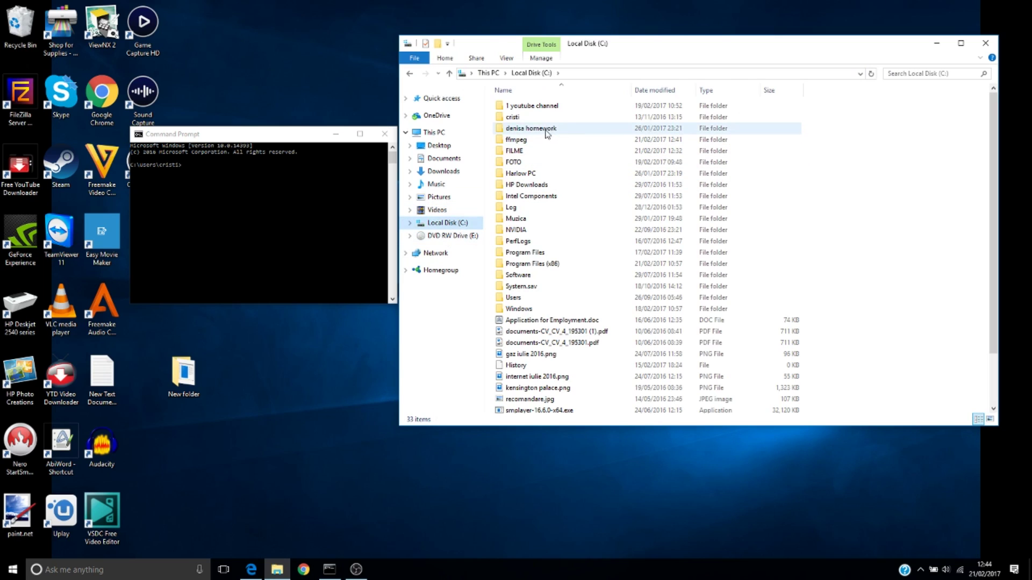
double_click(547, 108)
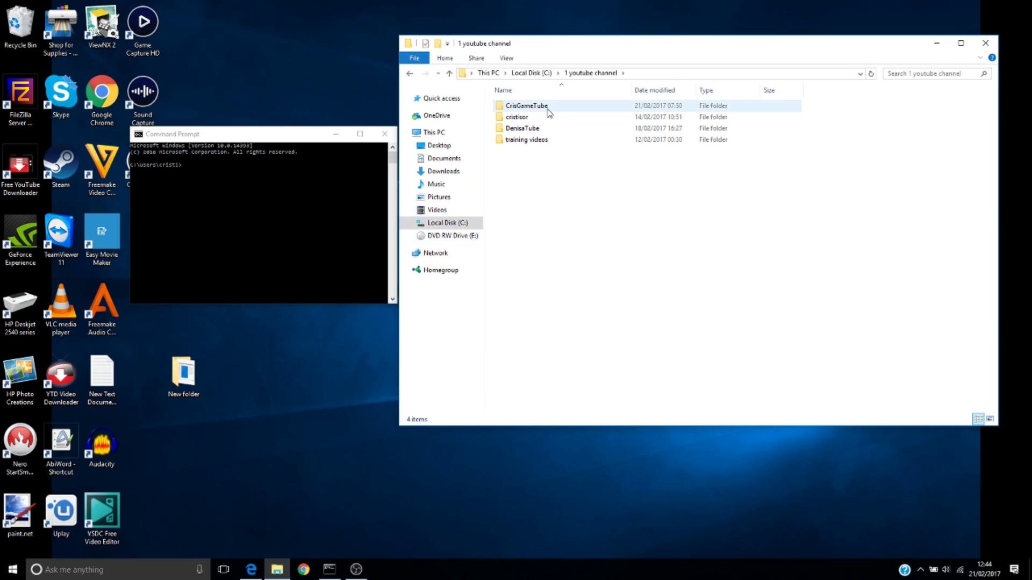
double_click(524, 129)
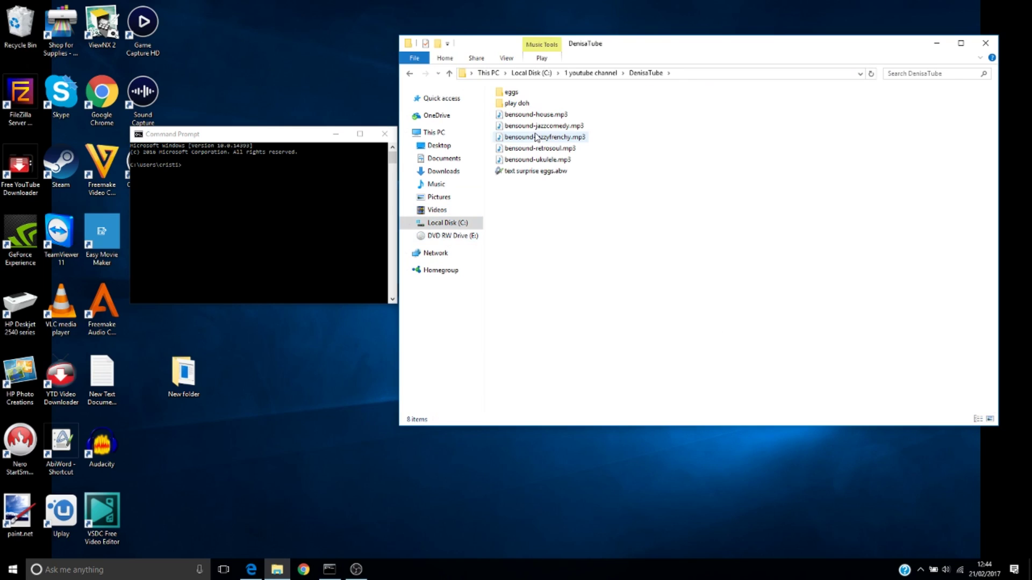
double_click(511, 92)
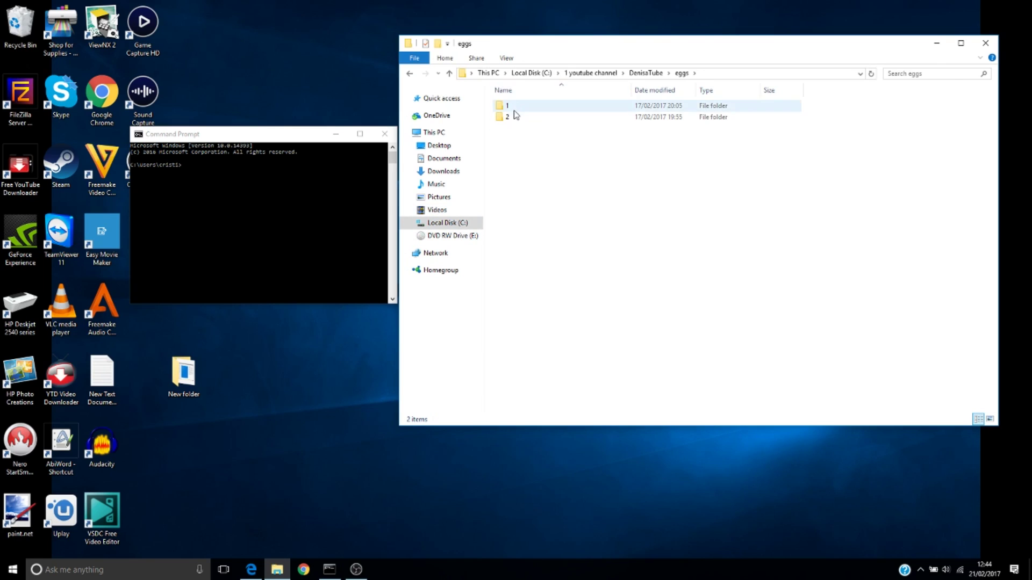
Check the eggs subfolders 2 and 1, then open DenisaTube's play doh folder.
click(515, 116)
double_click(515, 116)
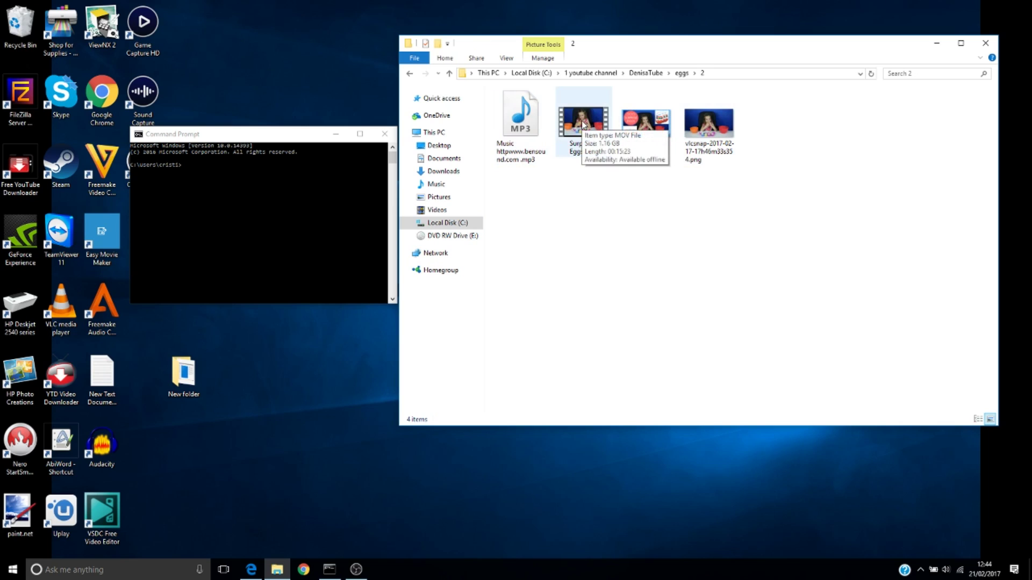
click(449, 74)
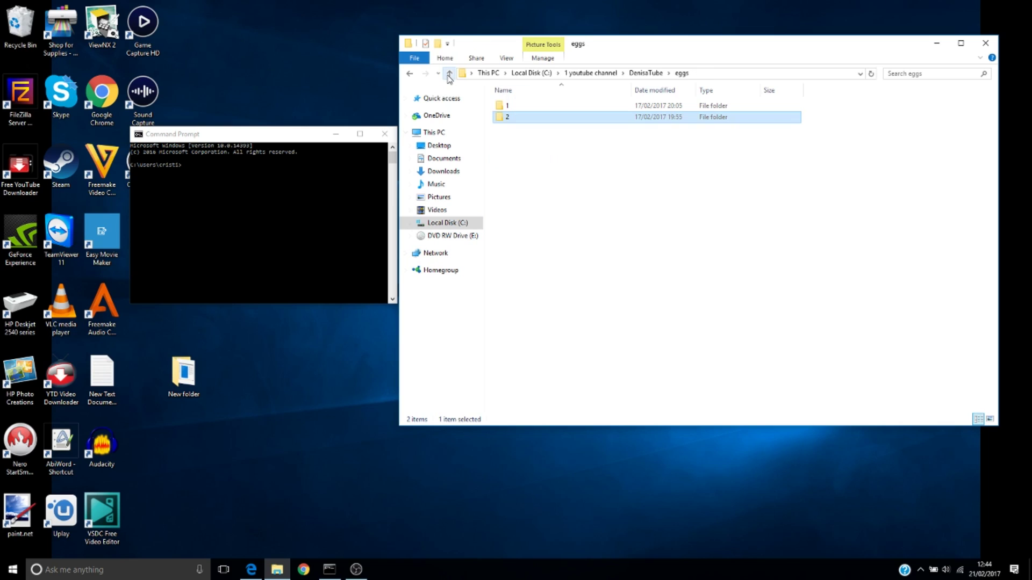
double_click(530, 117)
click(449, 74)
double_click(520, 105)
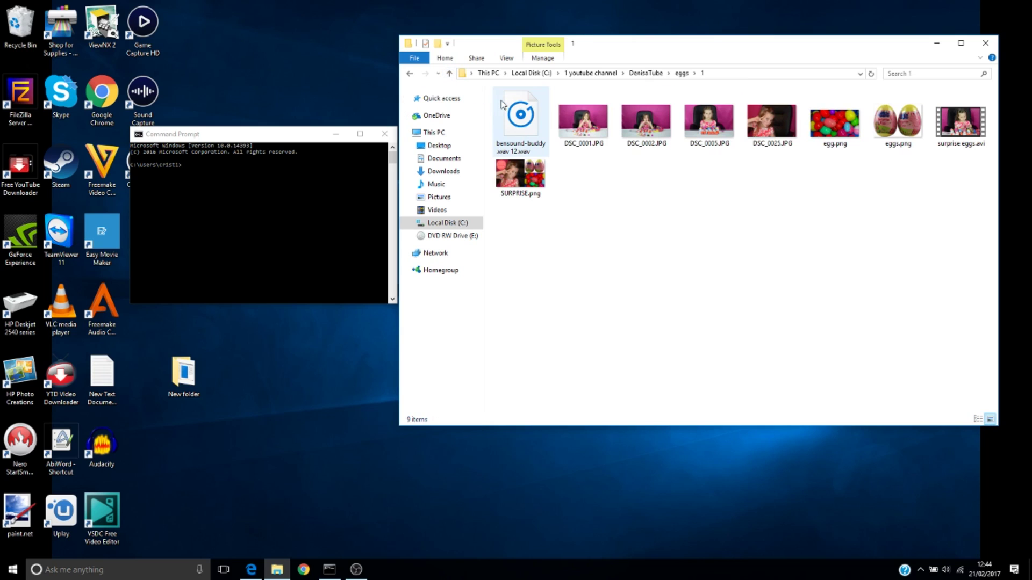
click(449, 73)
click(450, 74)
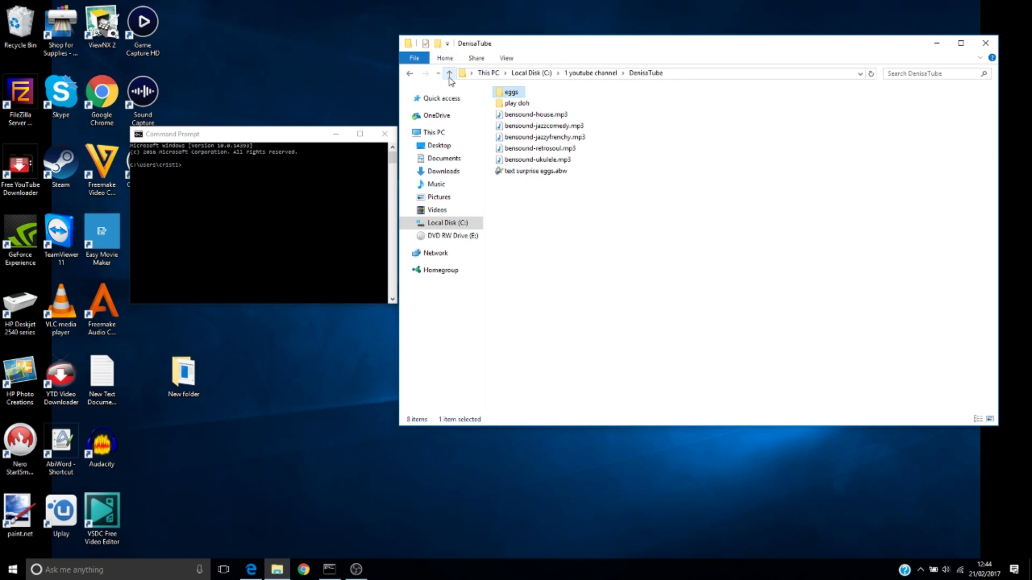
double_click(516, 103)
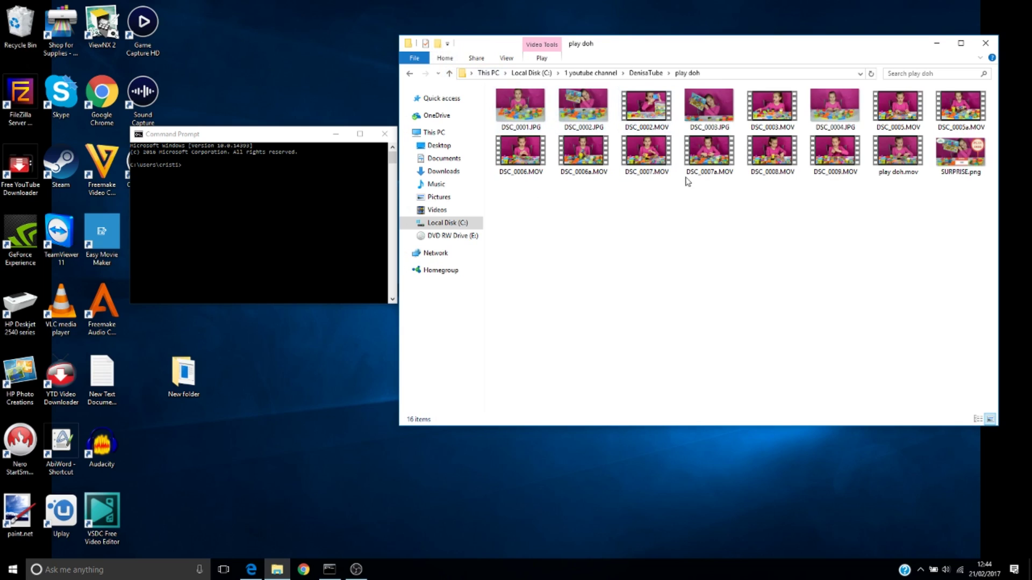
Copy DSC_0002.MOV and minimize the play doh window.
click(651, 109)
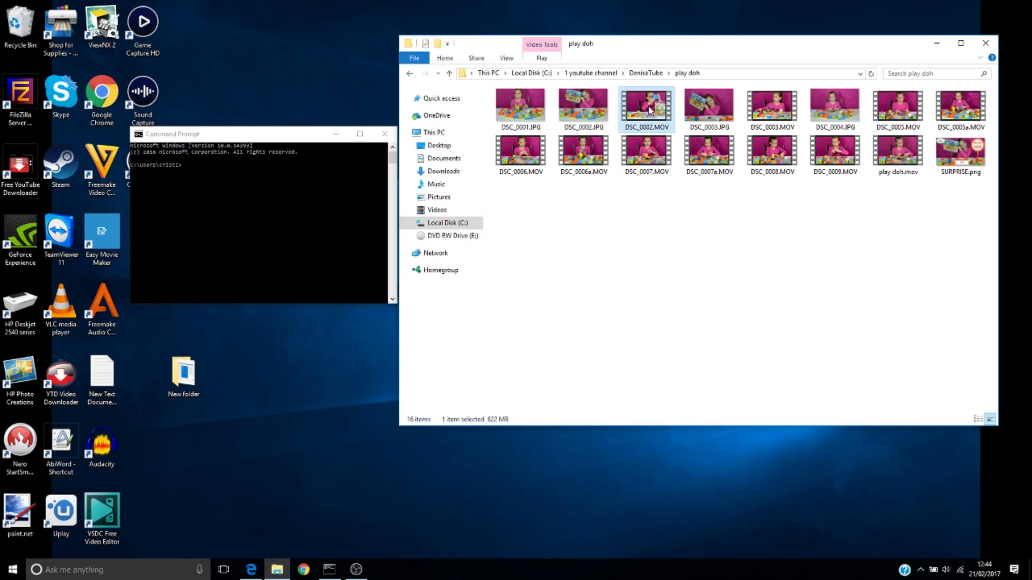
right_click(650, 112)
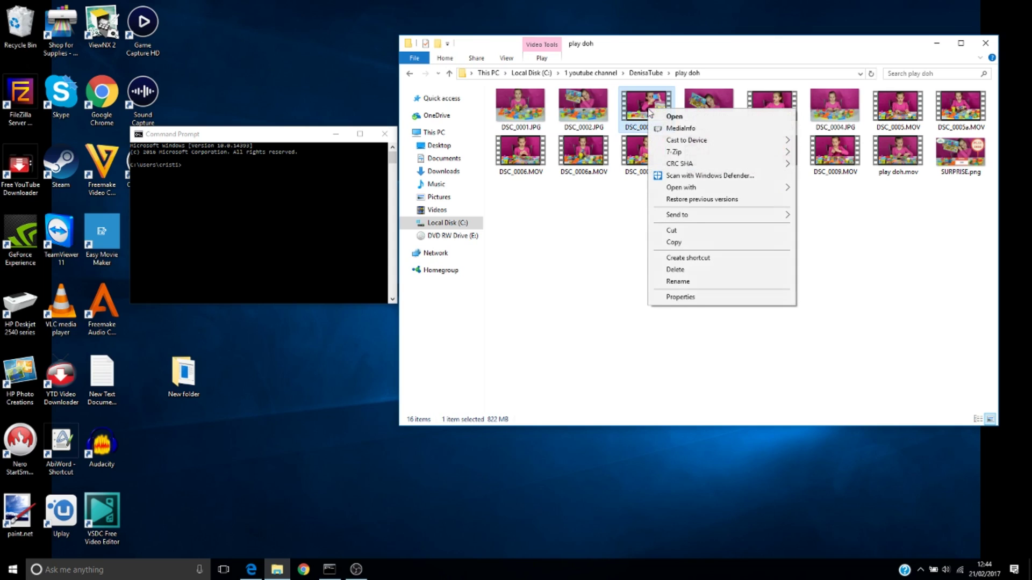
click(689, 245)
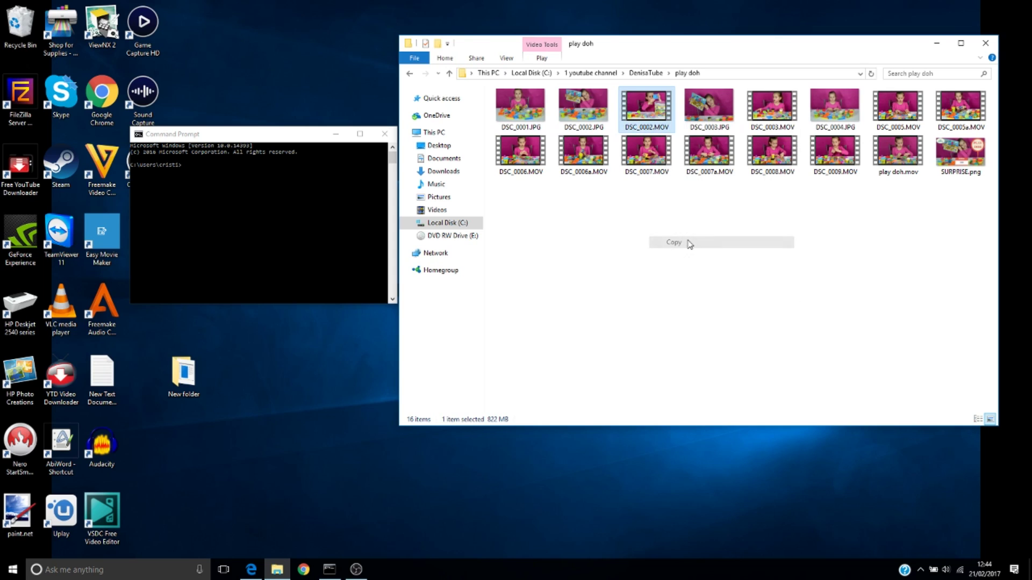
click(937, 43)
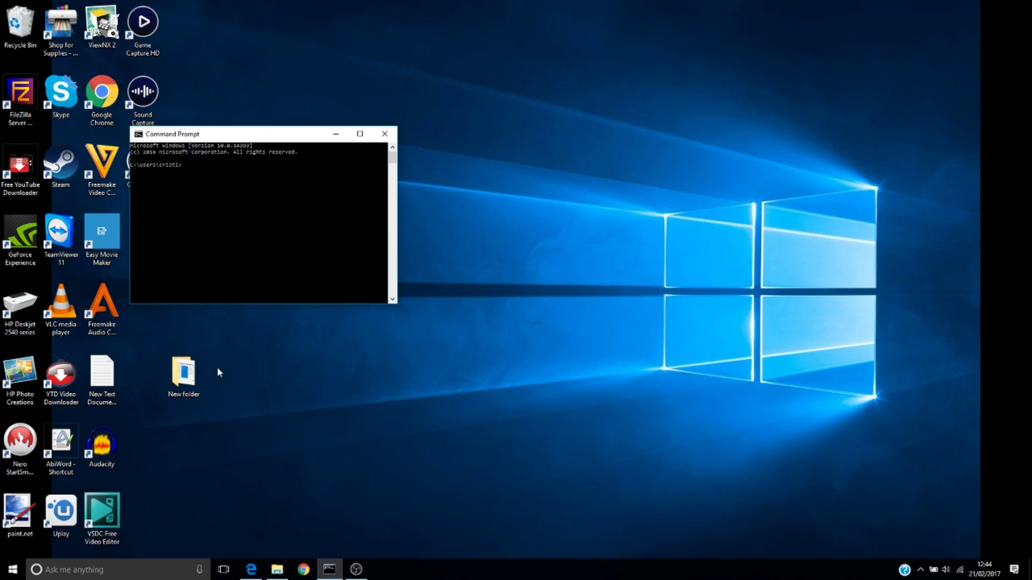
Paste DSC_0002.MOV into the desktop's New folder.
double_click(199, 369)
right_click(680, 146)
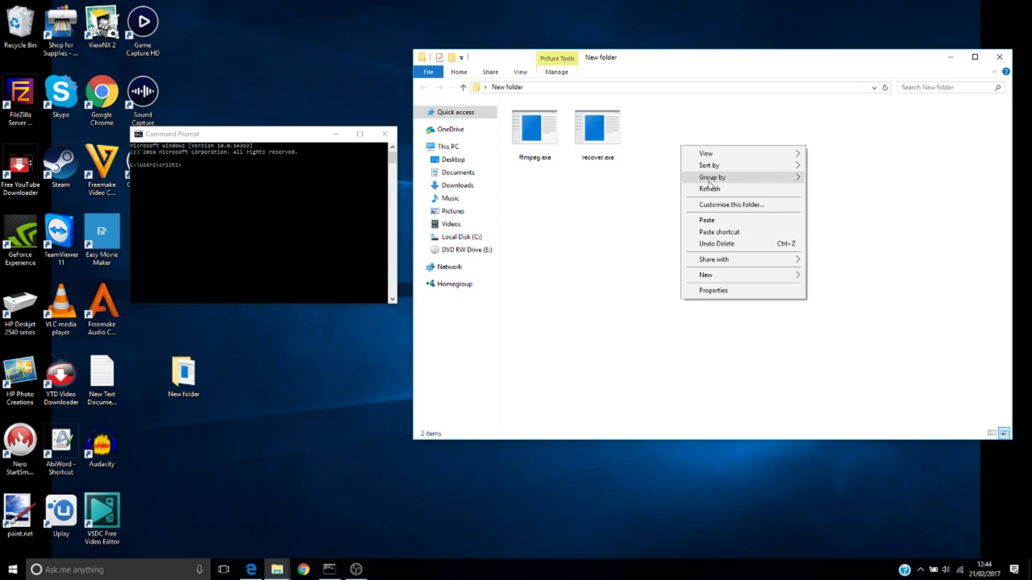
click(715, 220)
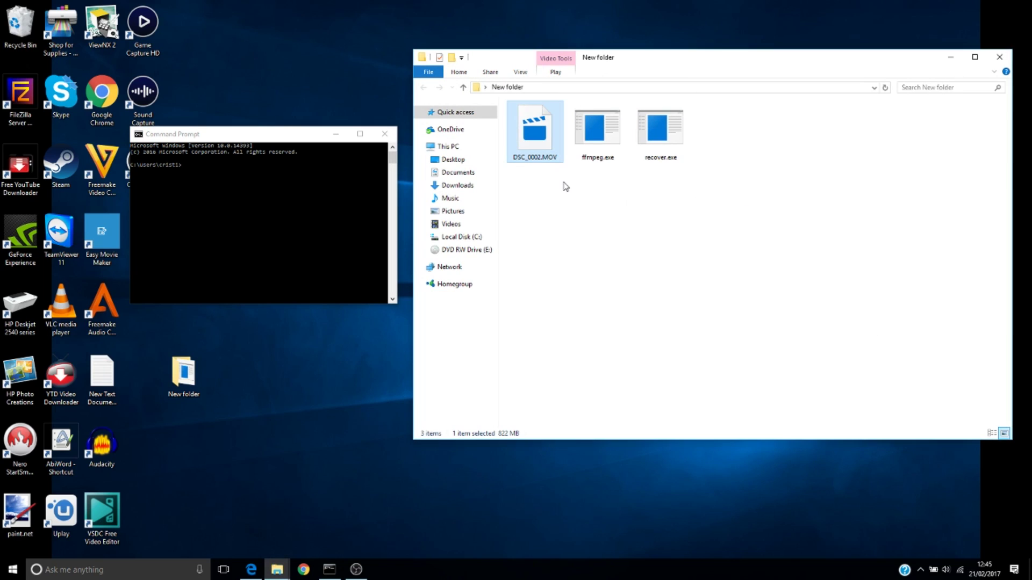
click(565, 187)
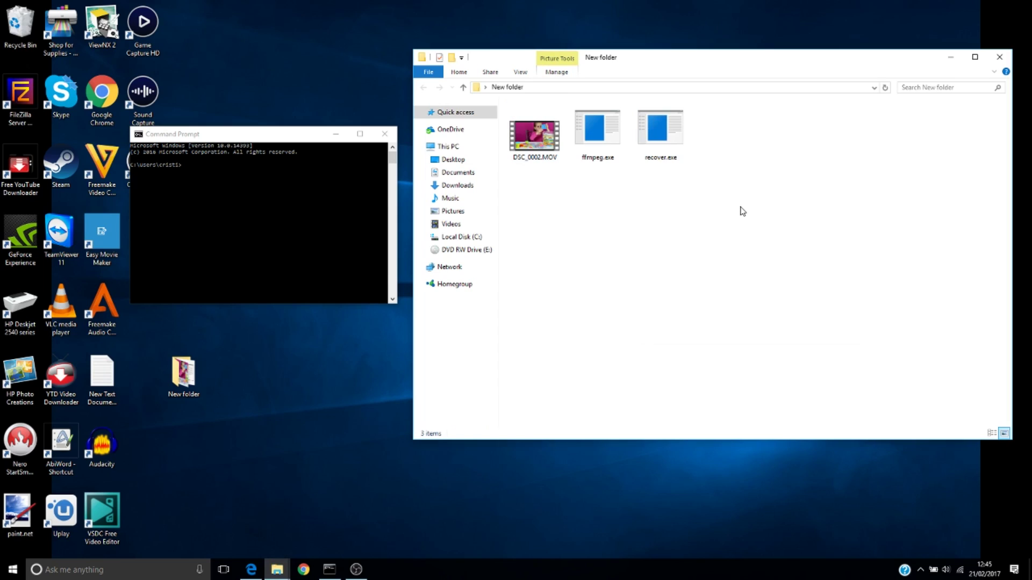
Rename the pasted DSC_0002.MOV to 1.MOV.
click(542, 163)
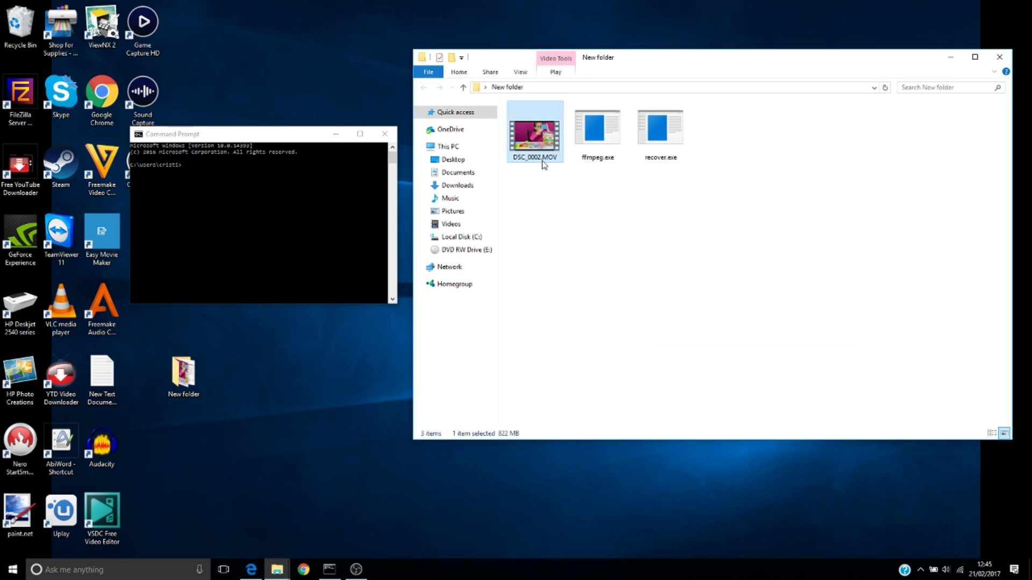
click(540, 159)
text(1)
click(585, 203)
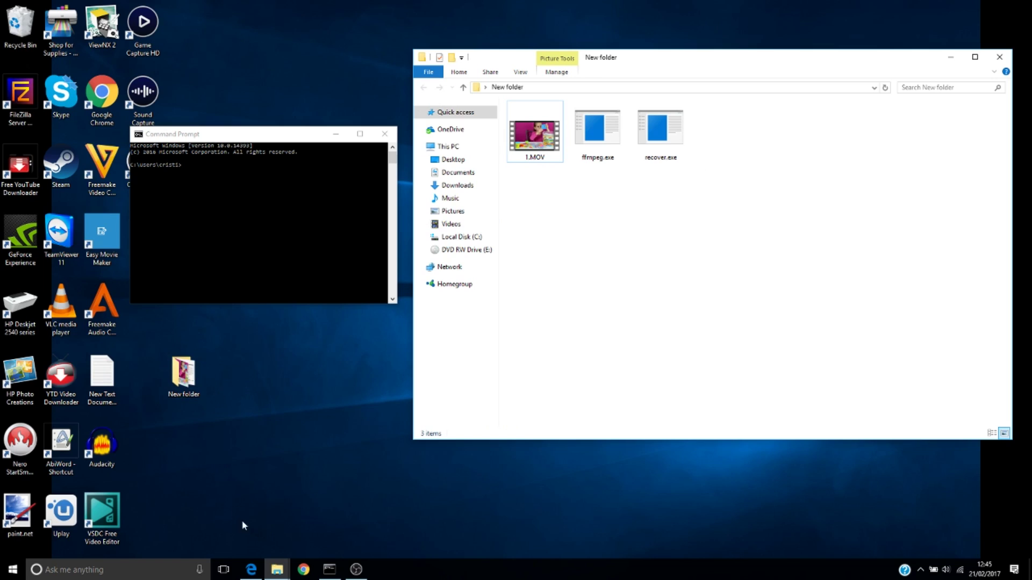
Copy DSC_0007.MOV from the play doh folder.
click(275, 570)
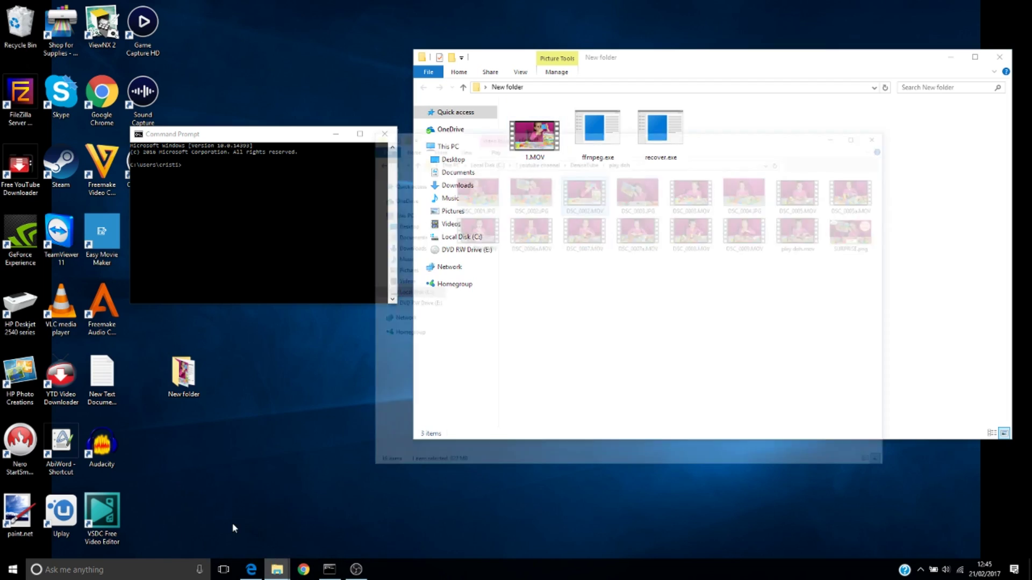
click(230, 527)
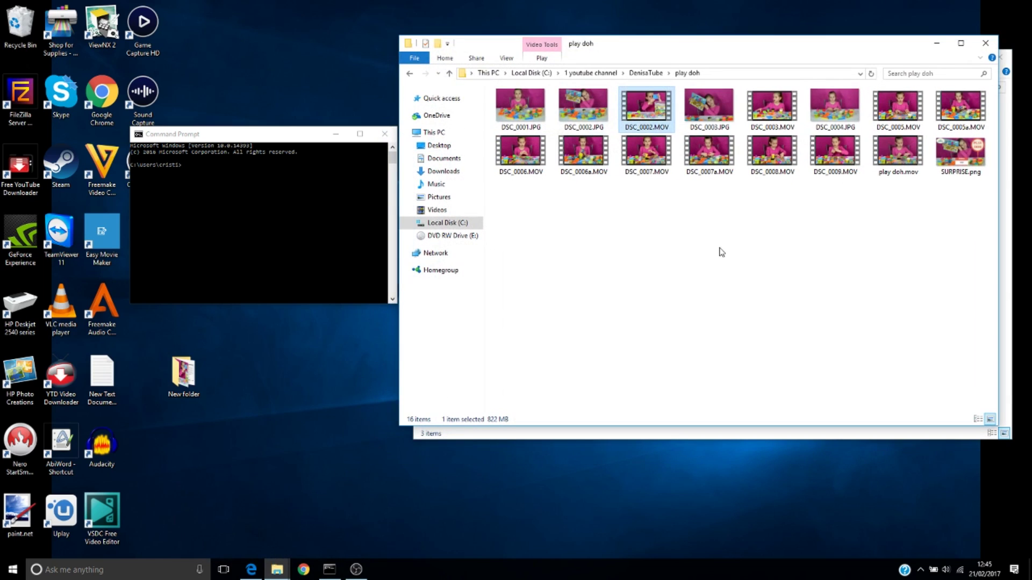
click(648, 157)
right_click(647, 157)
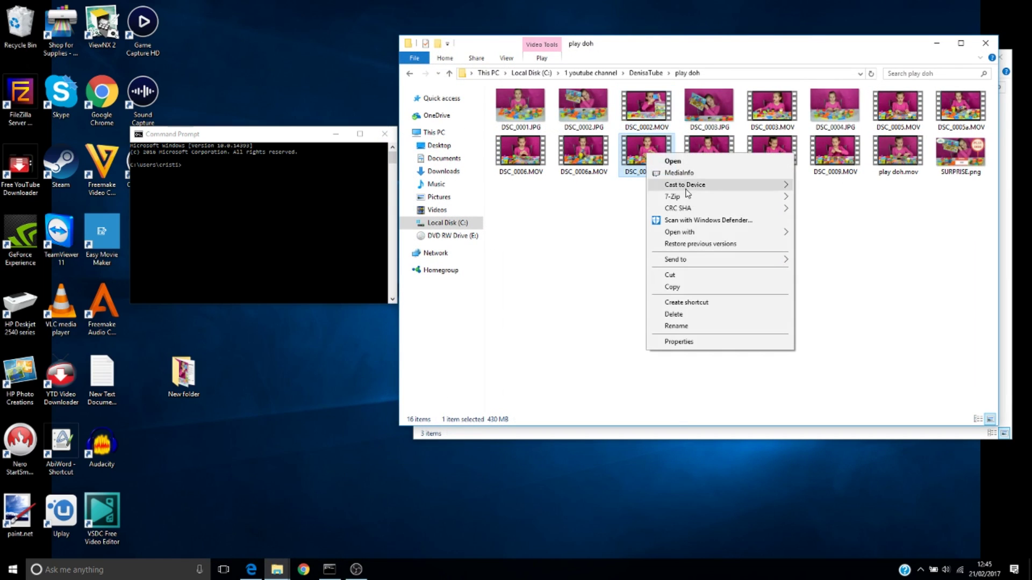
click(694, 285)
click(934, 45)
Paste the video into New folder and rename it 2.MOV.
right_click(643, 209)
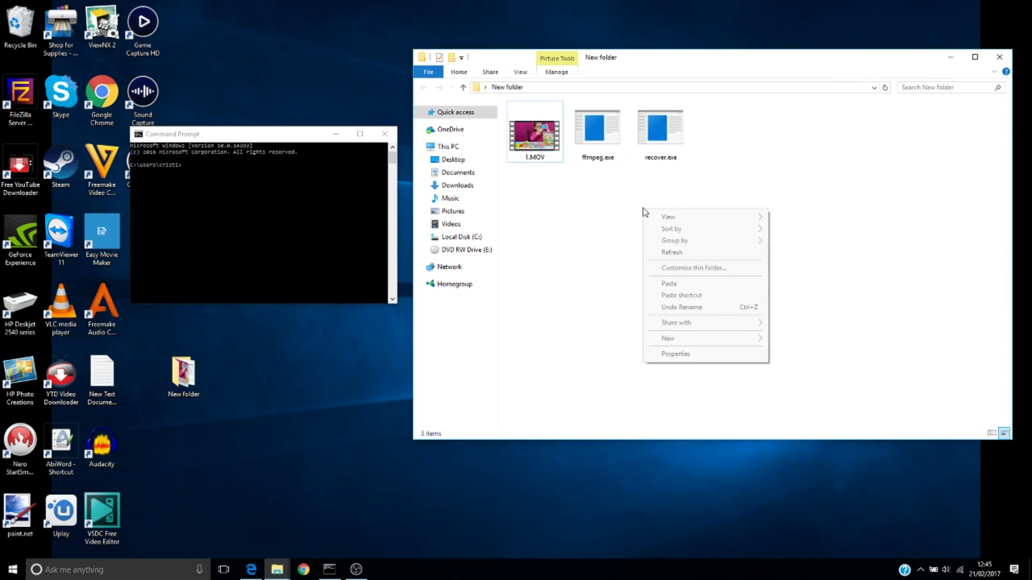
click(688, 284)
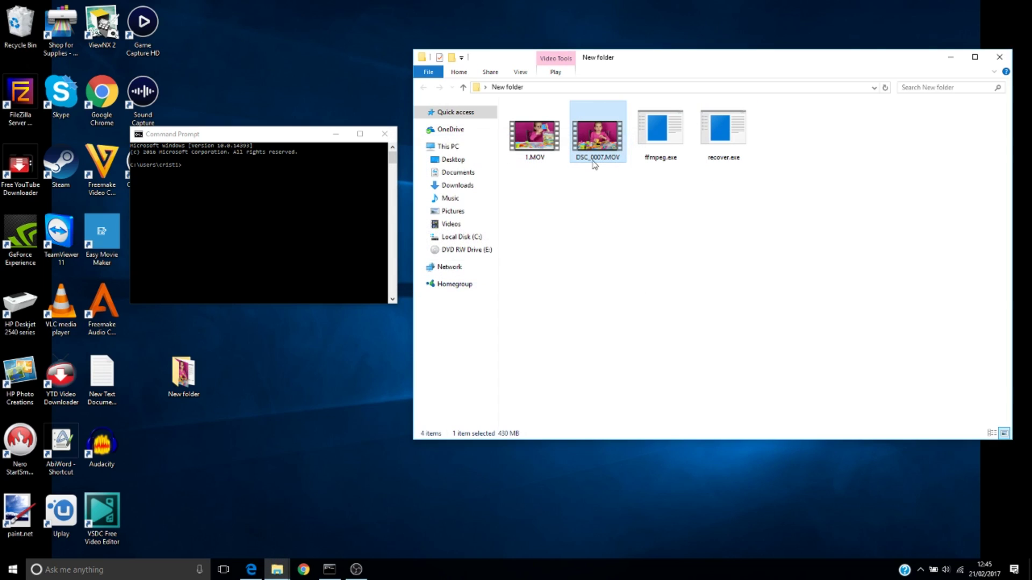
click(594, 160)
text(2)
click(686, 225)
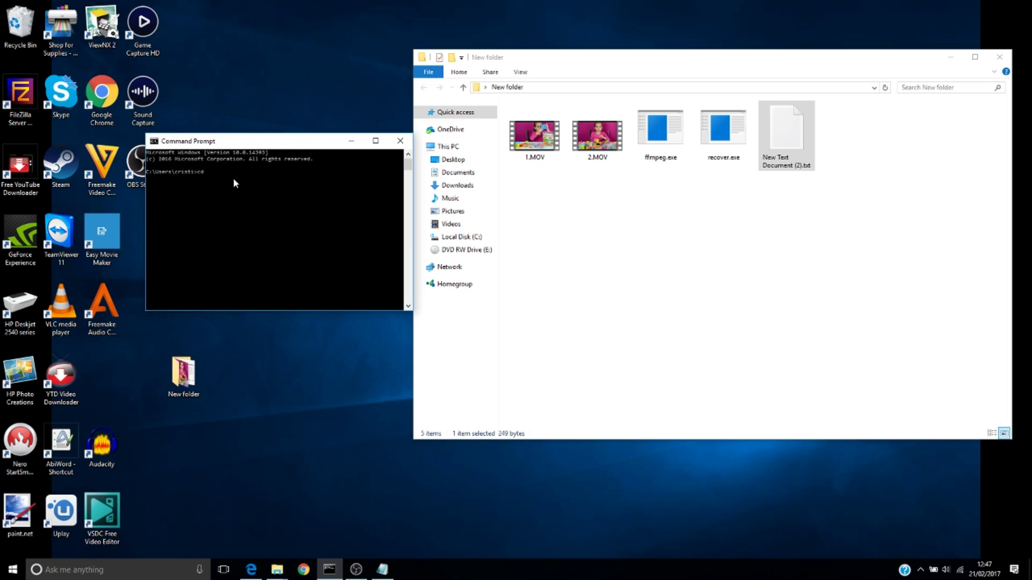
Copy New folder's path from Explorer's address bar and cd into it in Command Prompt.
click(548, 88)
right_click(554, 89)
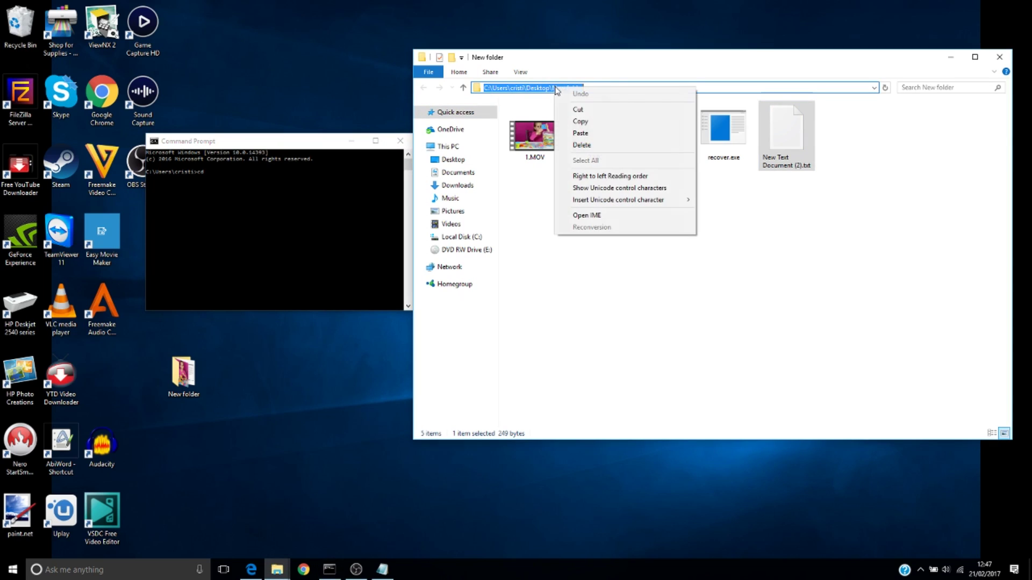
click(595, 121)
right_click(266, 175)
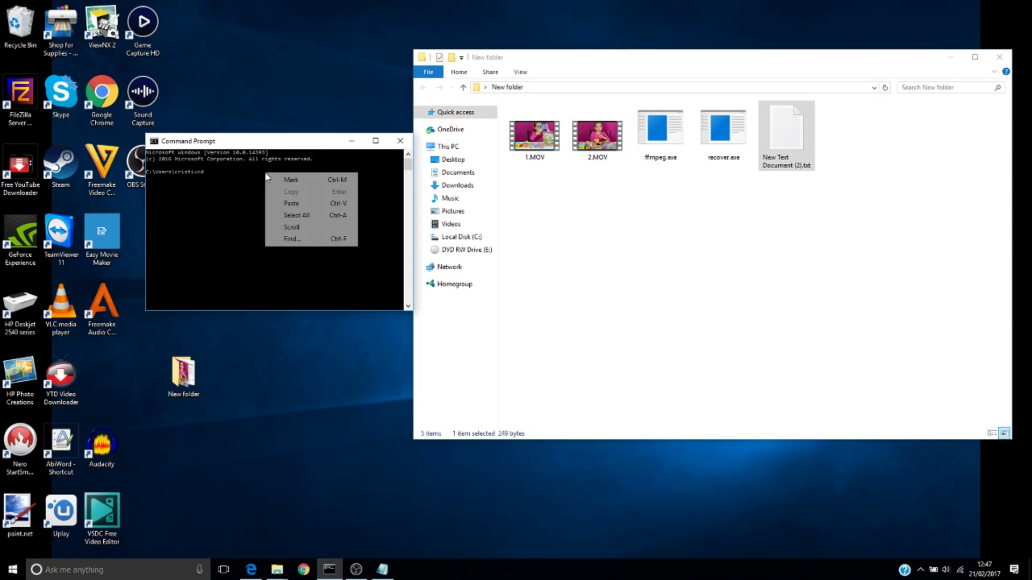
click(299, 203)
key(Return)
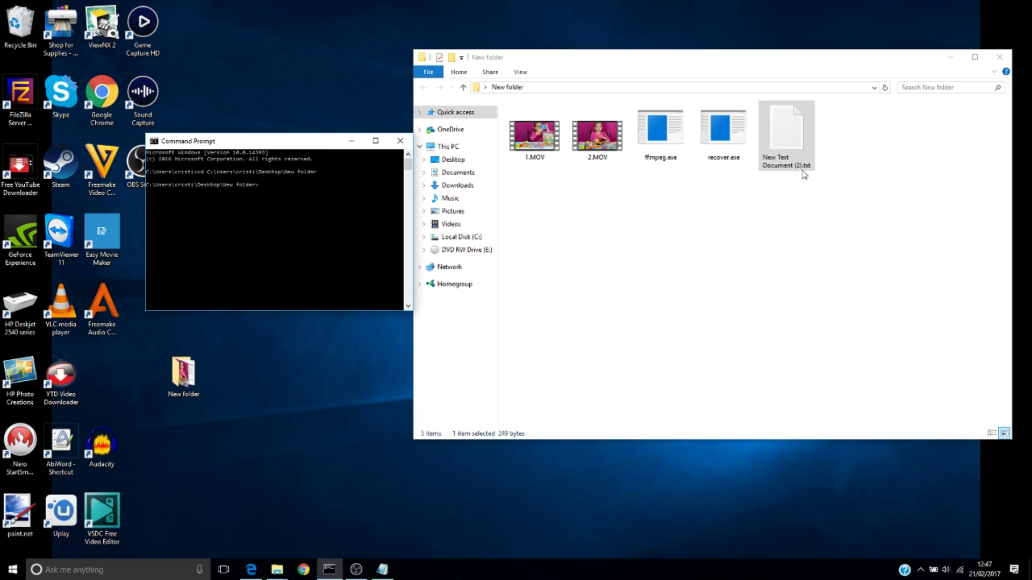
Open the commands text file and run its first line, recover.exe 1.mov --analyze, in Command Prompt.
double_click(797, 138)
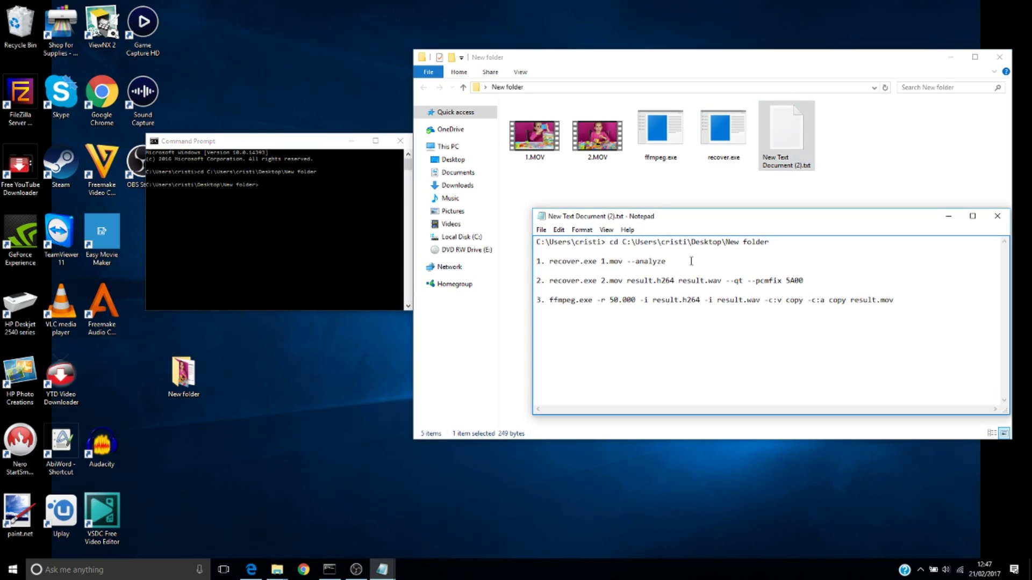
drag(666, 262, 563, 262)
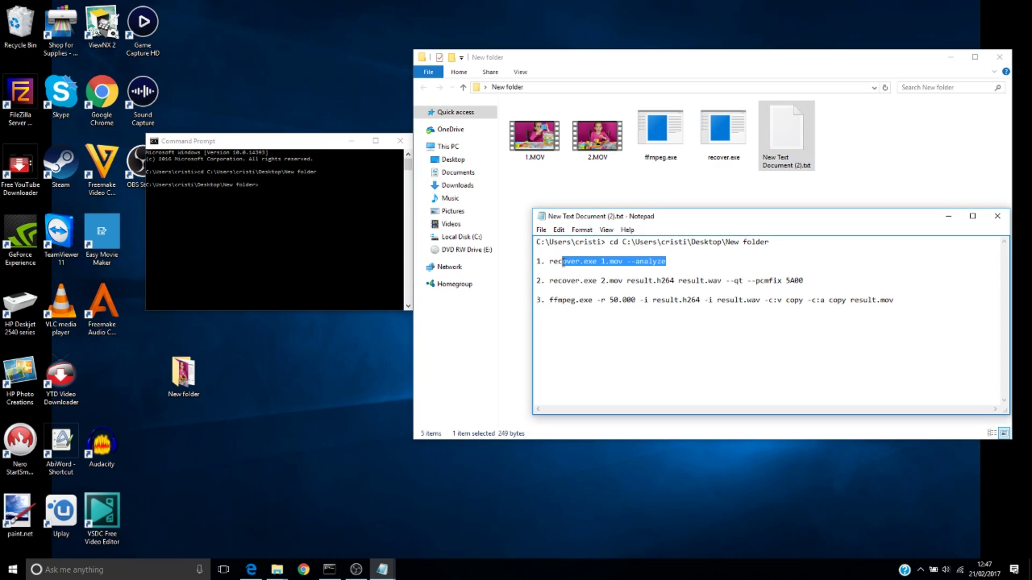
right_click(589, 263)
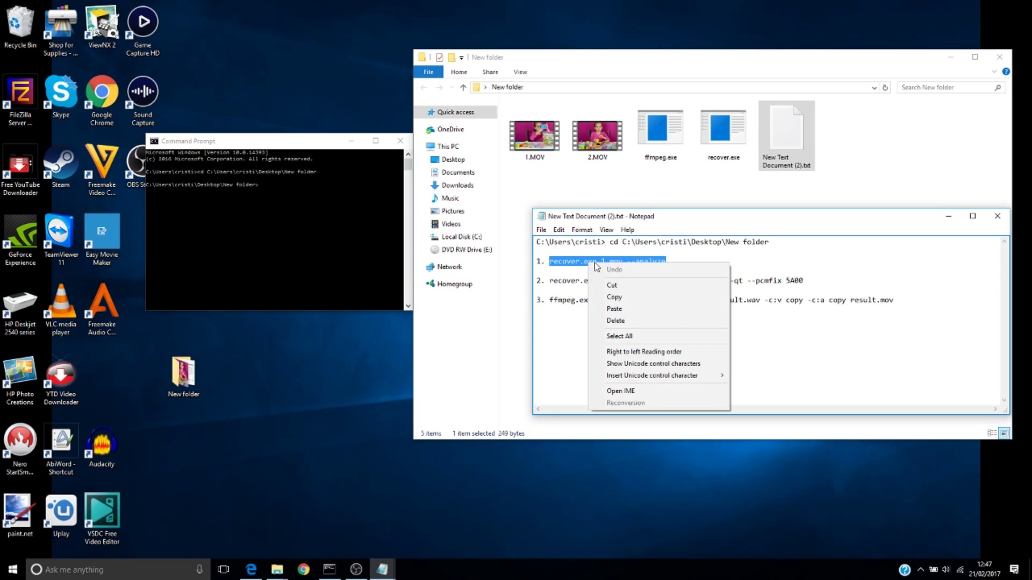
click(629, 299)
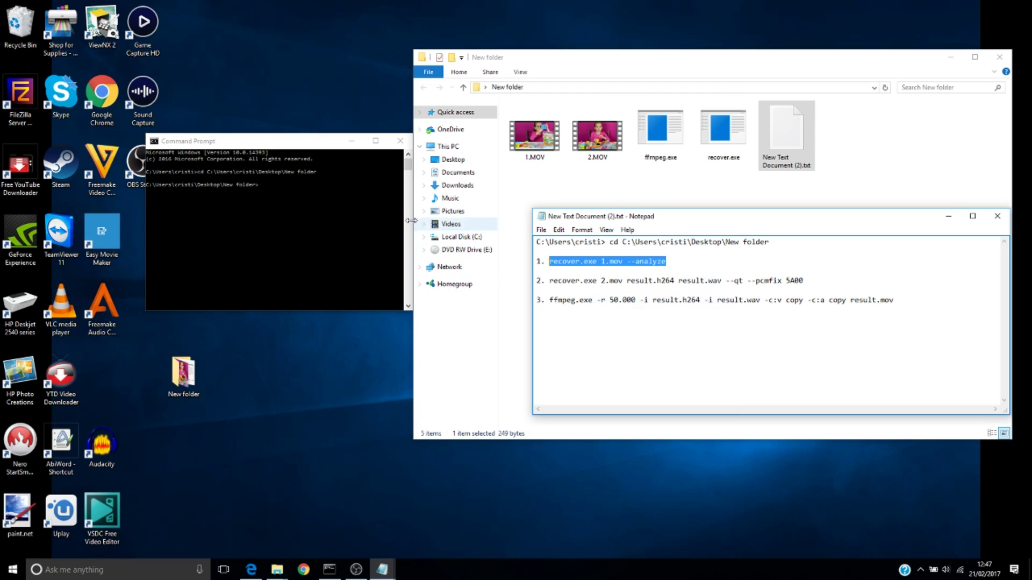
right_click(327, 186)
click(354, 218)
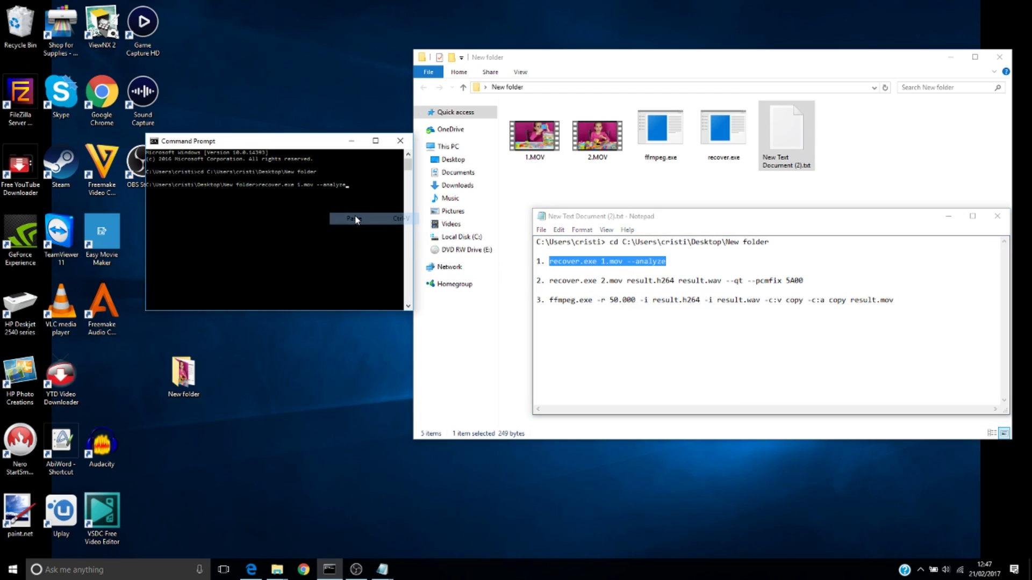
key(Return)
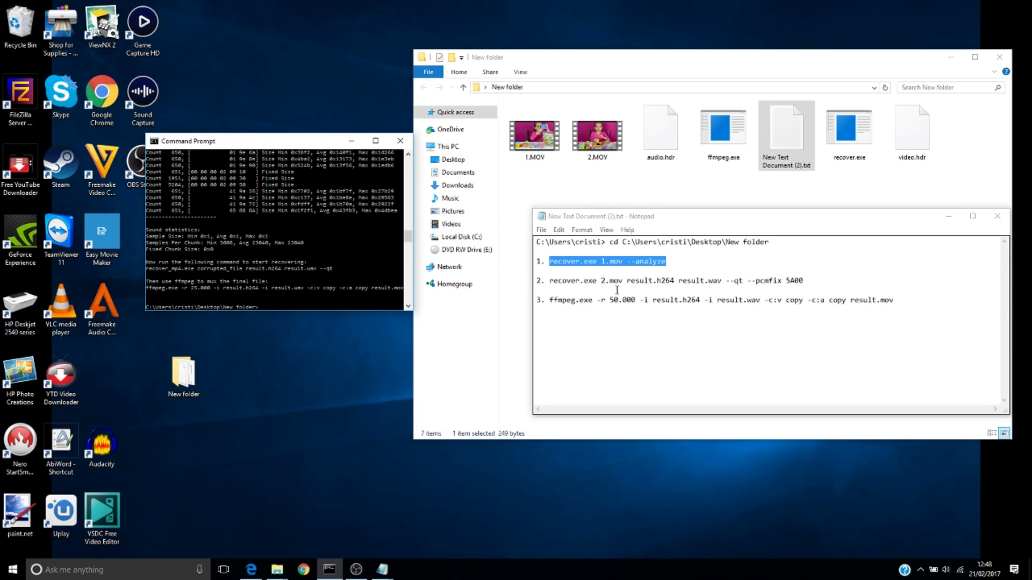
Run Notepad's second line: recover.exe 2.mov result.h264 result.wav --qt --pcmfix 5A00.
drag(803, 281, 550, 282)
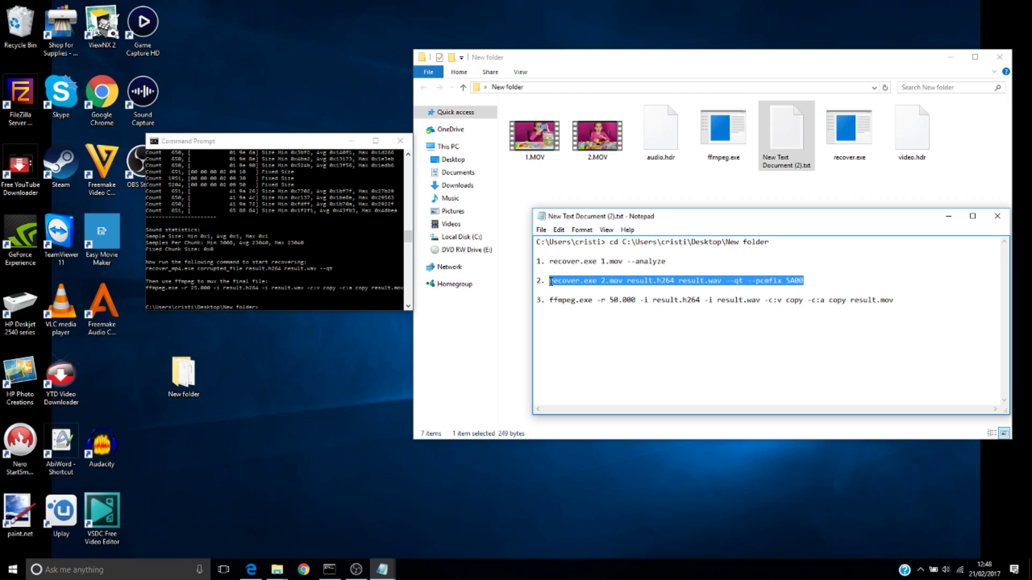
right_click(559, 280)
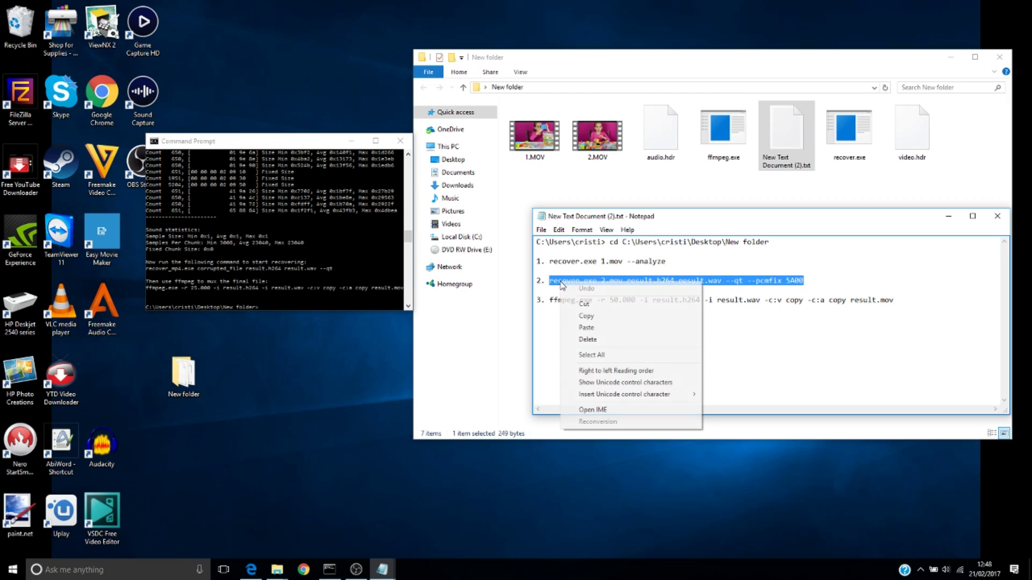
click(610, 315)
right_click(287, 297)
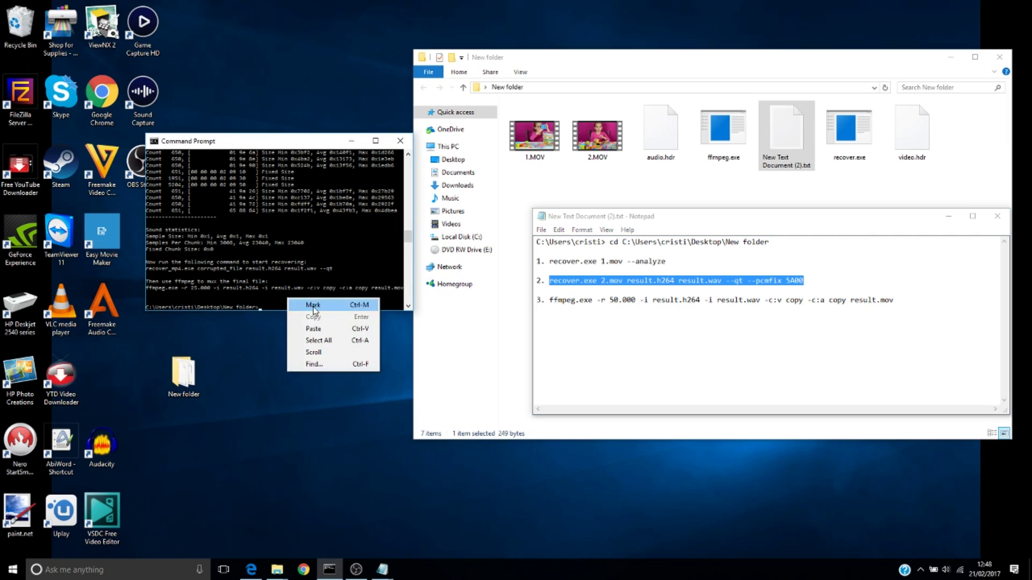
click(326, 329)
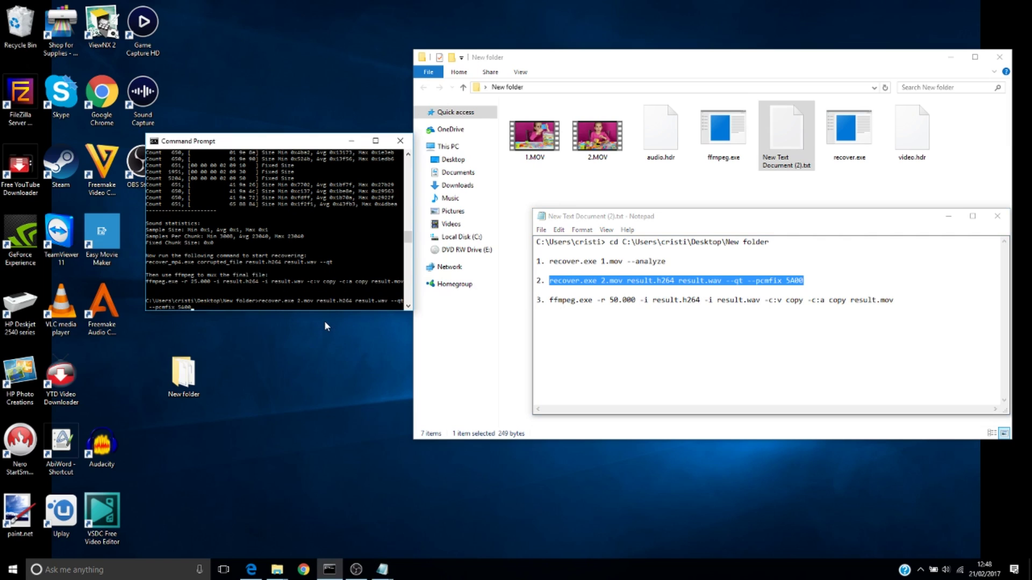
key(Return)
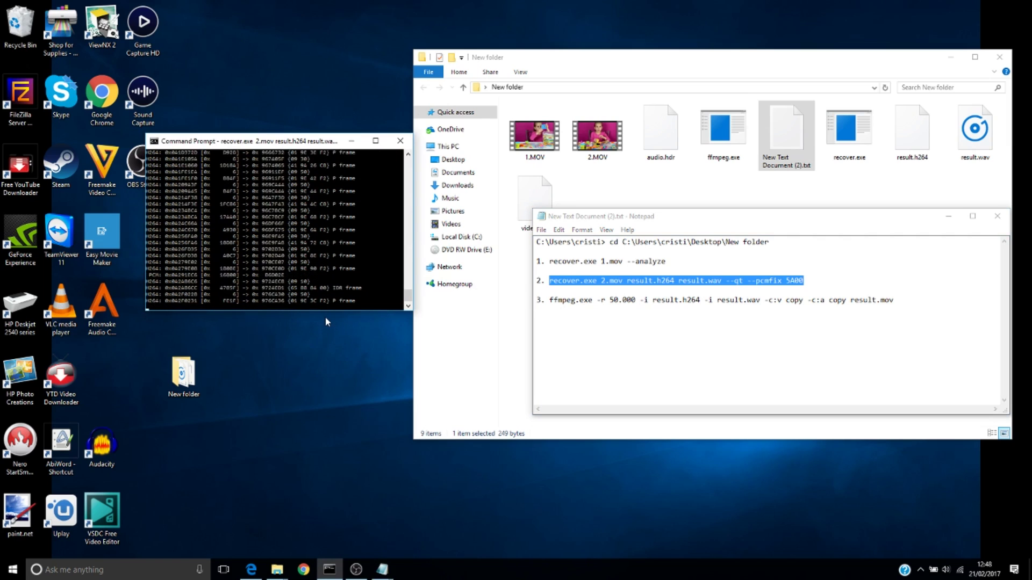
drag(801, 222, 772, 271)
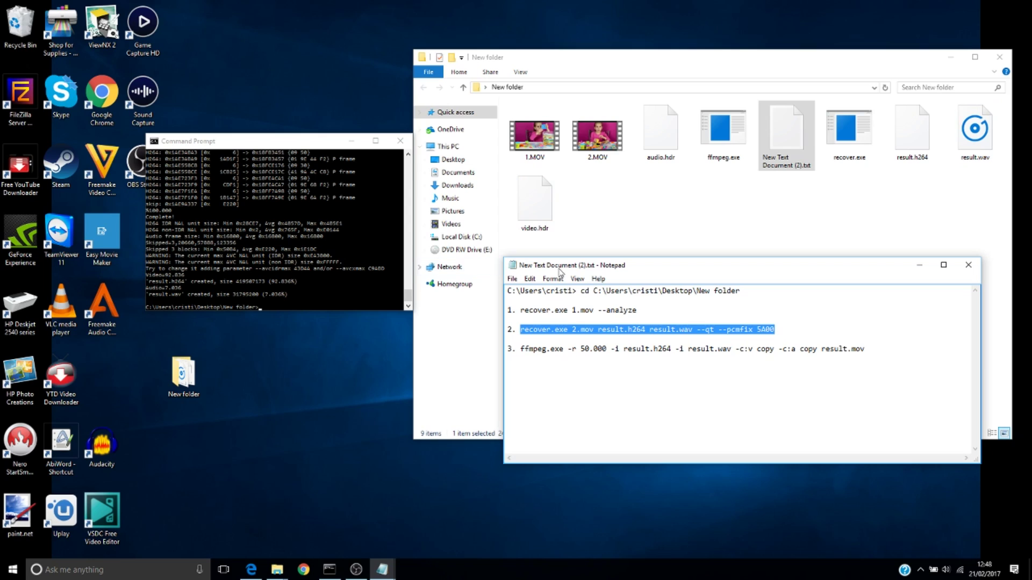
Copy Notepad's third line, the ffmpeg command, and run it to build result.mov.
click(870, 351)
drag(866, 349, 524, 351)
right_click(540, 349)
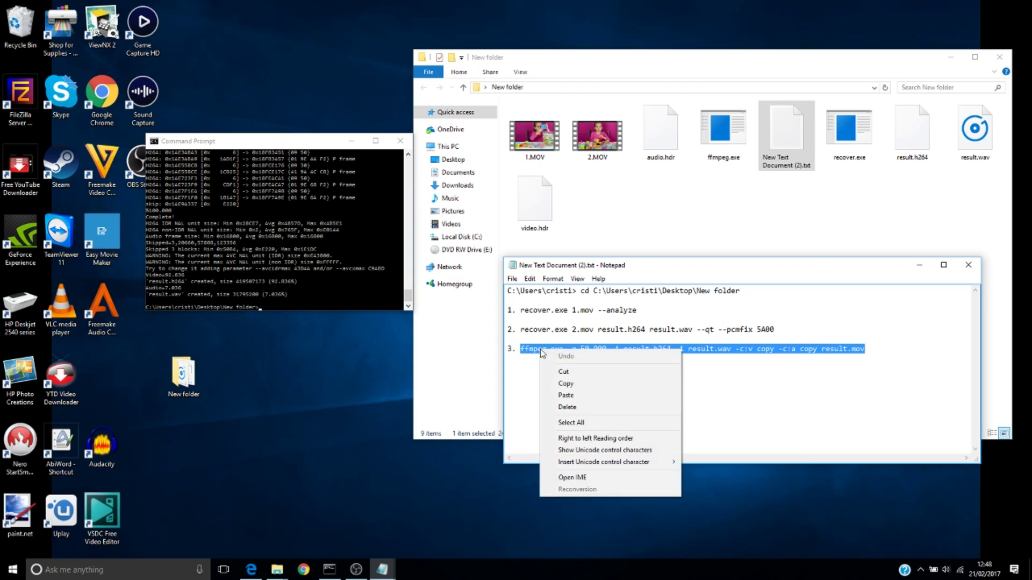
click(543, 385)
click(302, 311)
right_click(301, 310)
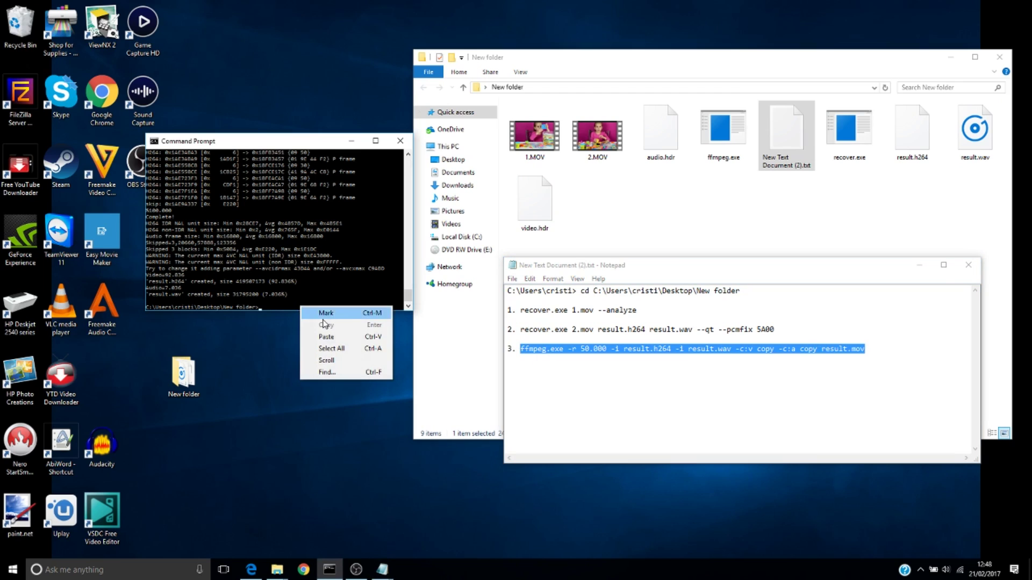
click(338, 336)
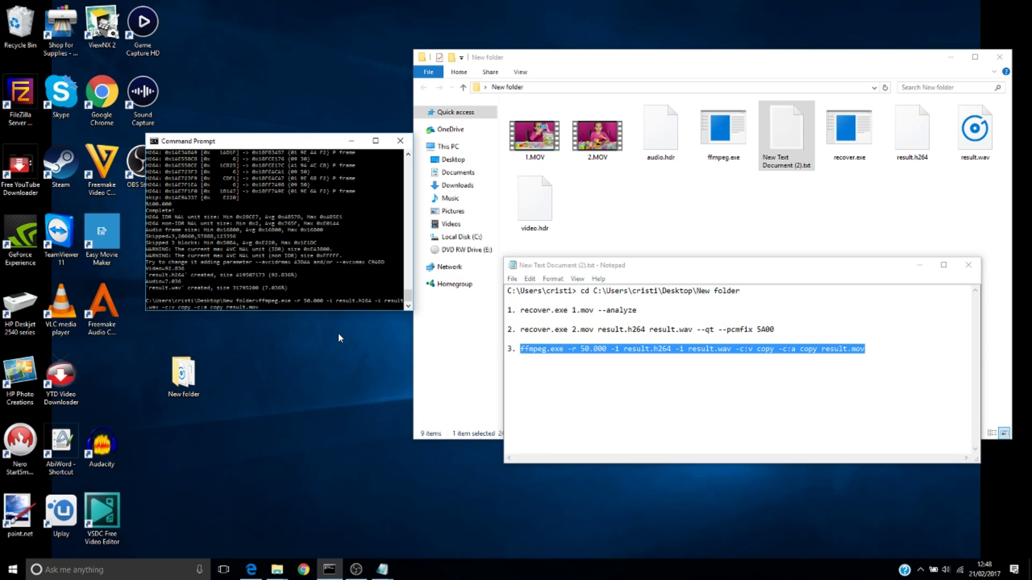
key(Return)
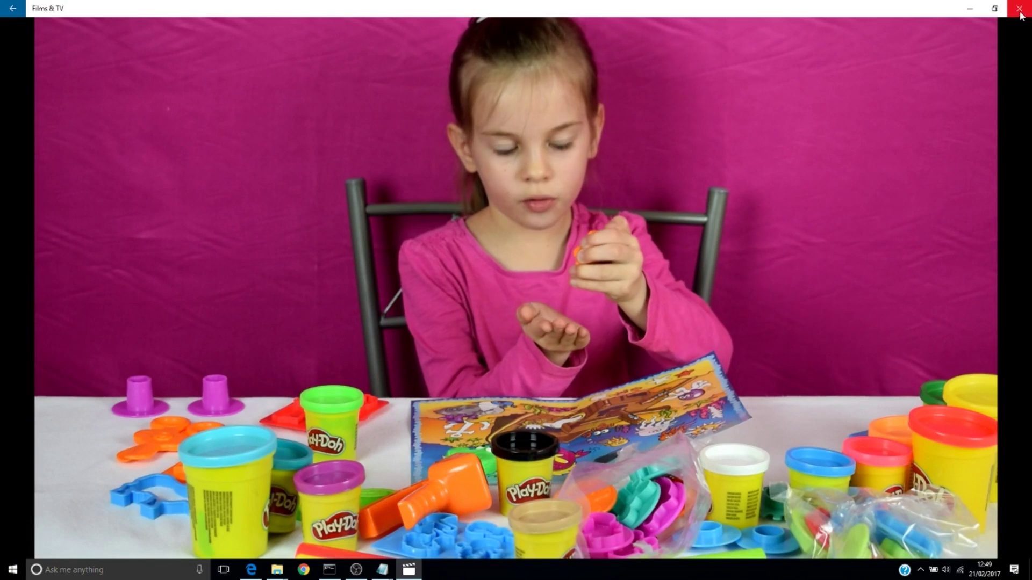
Close Films & TV after result.mov plays and minimise all windows to reveal the desktop.
click(1021, 16)
key(super+d)
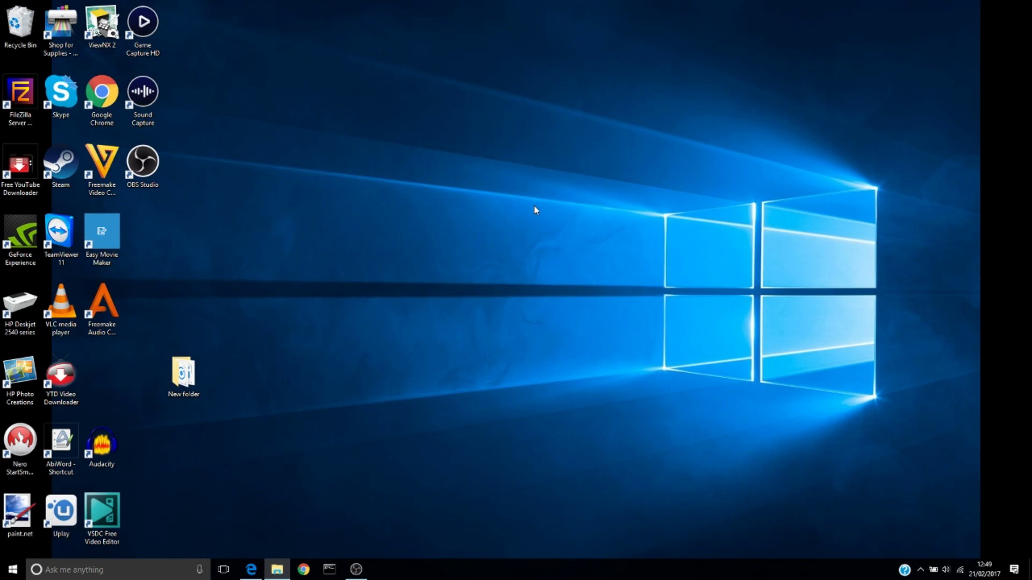